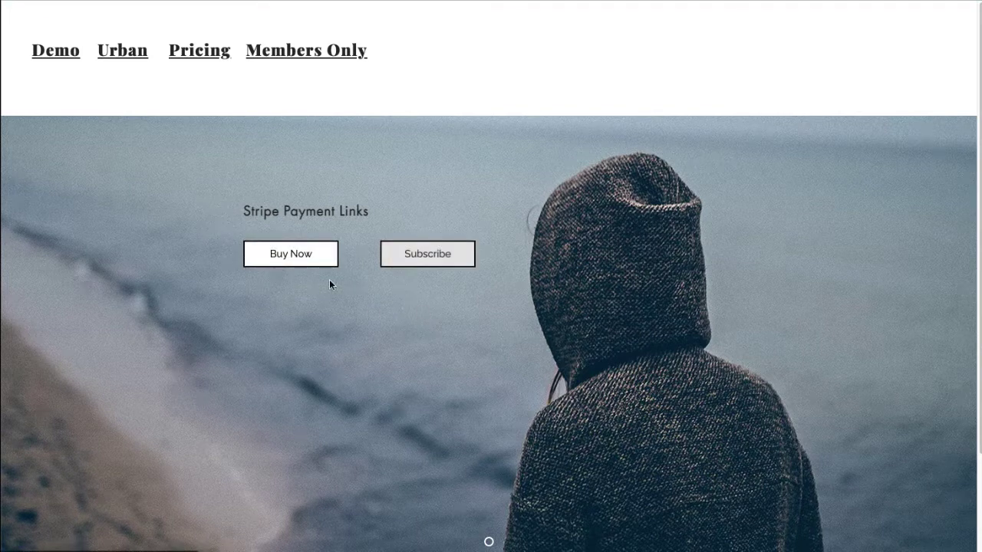
click(291, 261)
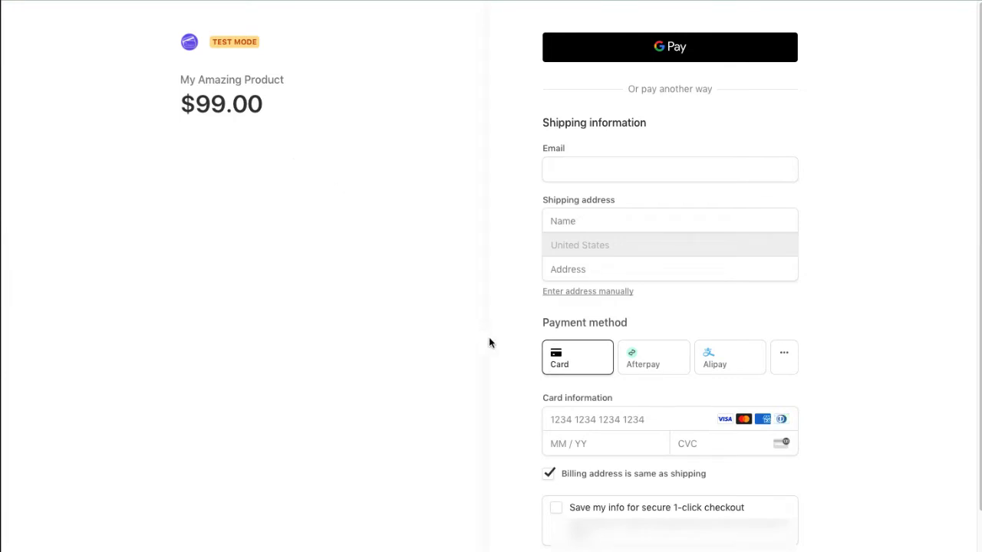
click(789, 356)
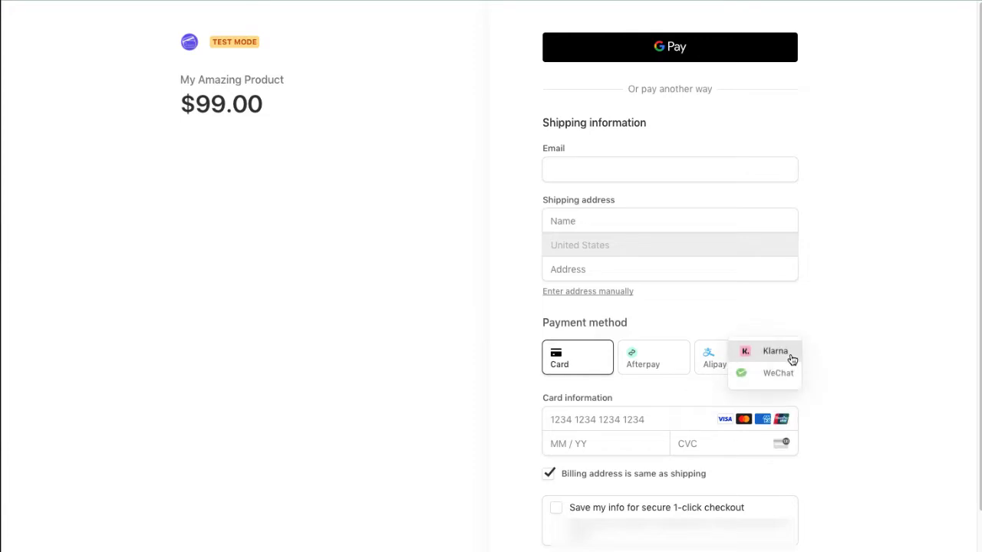
click(449, 348)
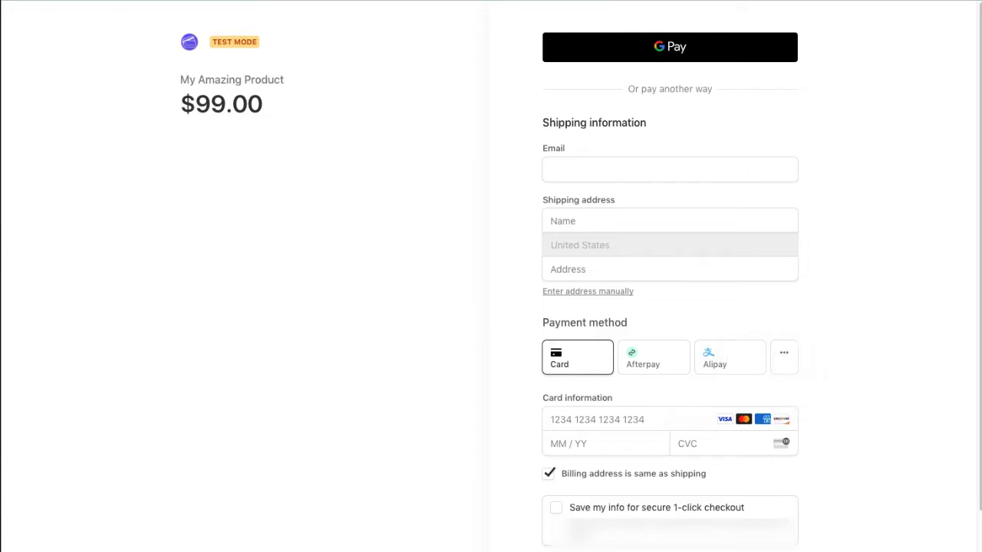
click(55, 1)
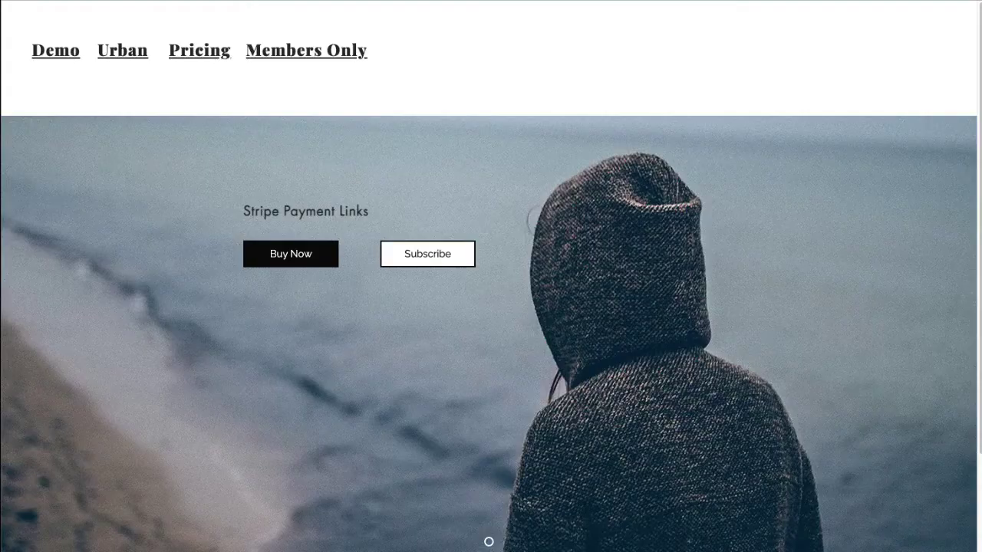
click(423, 257)
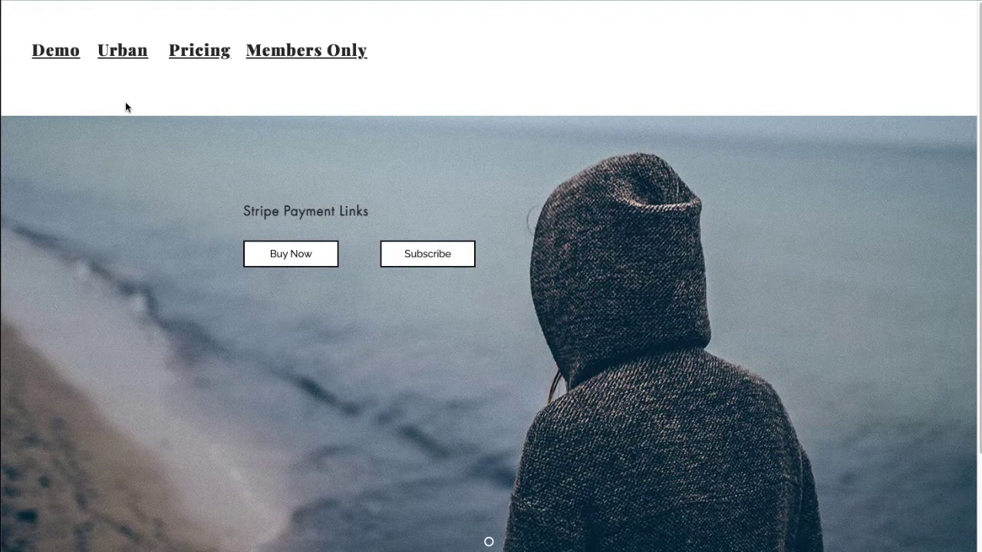
Step: Open the Pricing page and load the $49.97 embedded test-mode checkout form with Buy Now
click(185, 52)
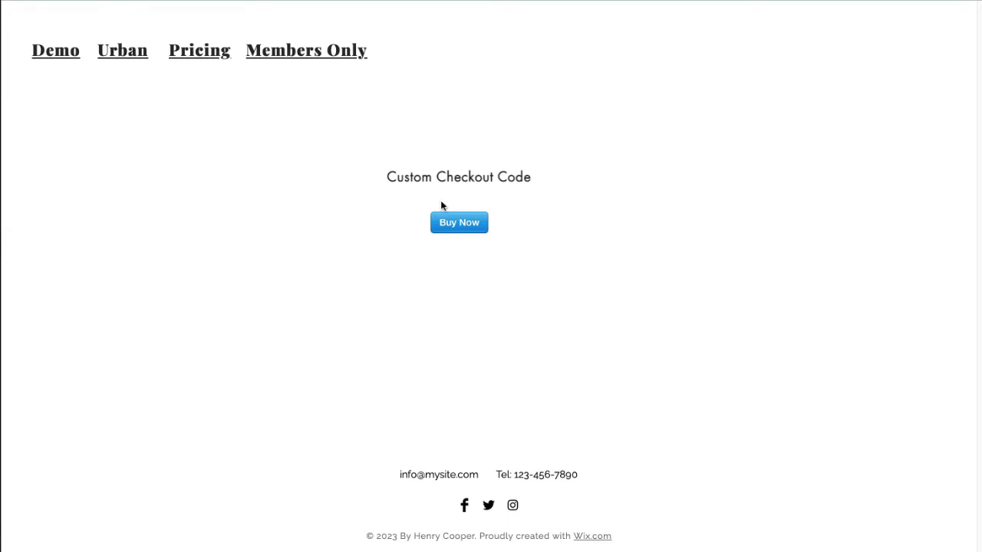
click(471, 230)
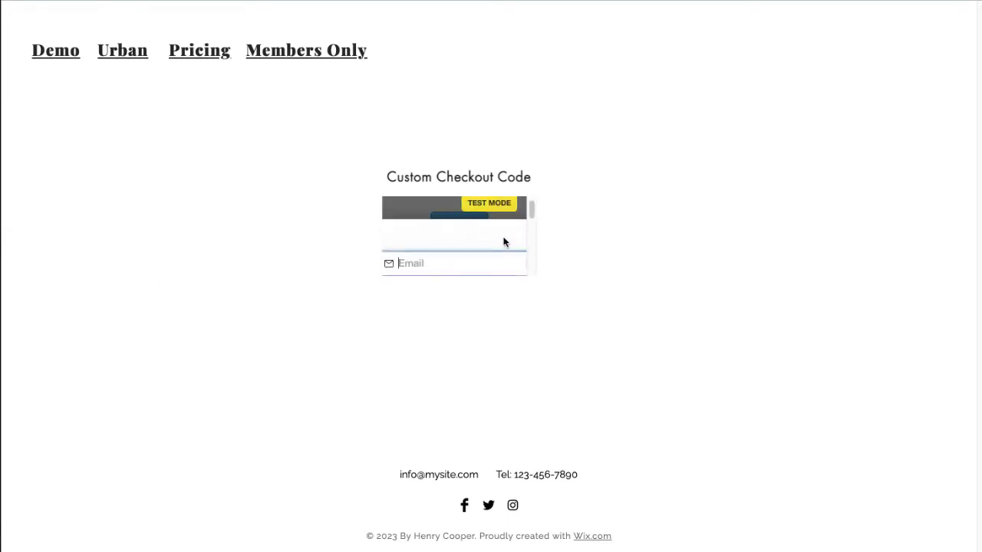
mouse_move(530, 213)
mouse_down()
mouse_move(535, 265)
mouse_move(535, 204)
mouse_move(530, 279)
mouse_move(527, 184)
mouse_move(528, 268)
mouse_move(529, 201)
mouse_move(513, 235)
mouse_move(536, 222)
mouse_move(526, 262)
mouse_move(537, 247)
mouse_move(530, 253)
mouse_move(532, 207)
mouse_move(532, 226)
mouse_up()
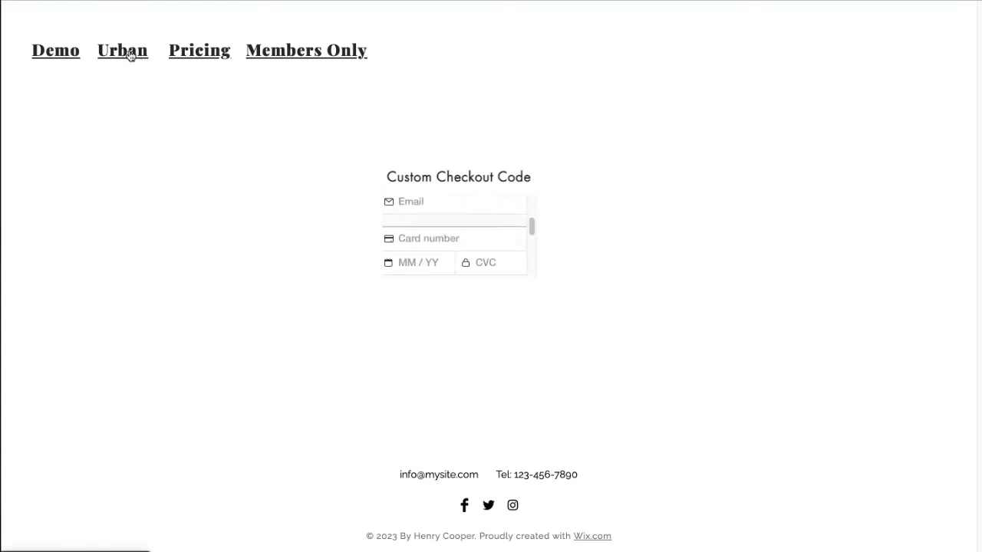
Step: Return to the editor's home page and dismiss the site-published congratulations message
click(61, 55)
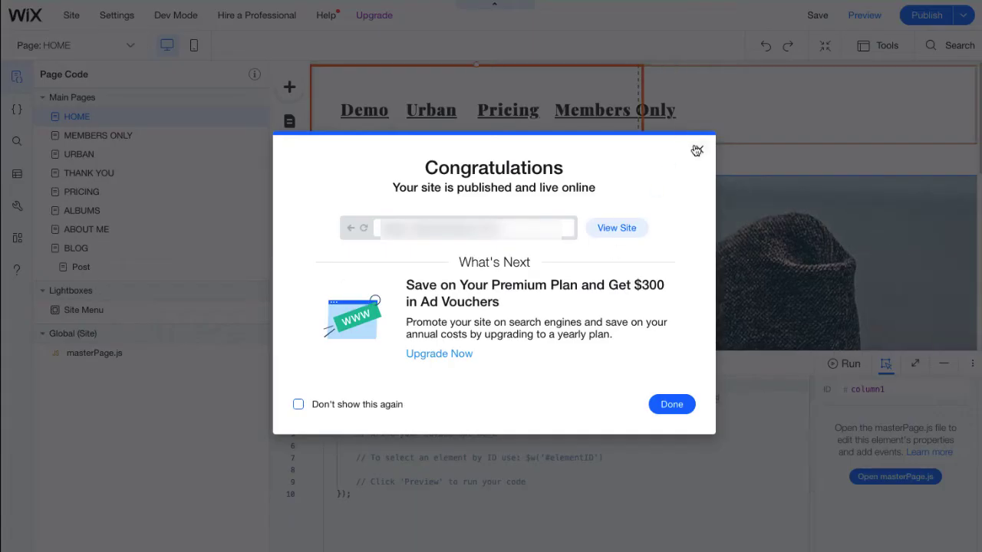
click(697, 149)
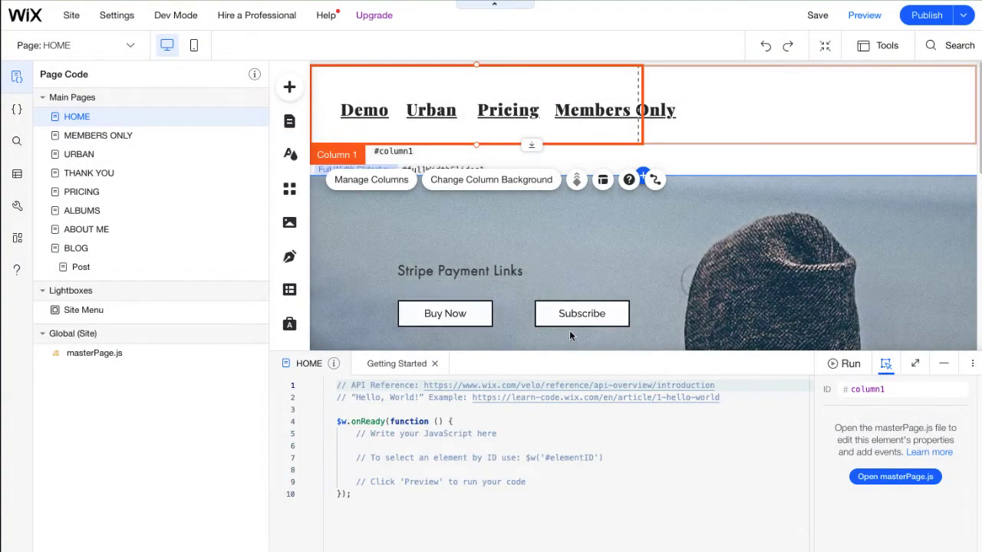
scroll(725, 299, down, 3)
scroll(724, 299, up, 1)
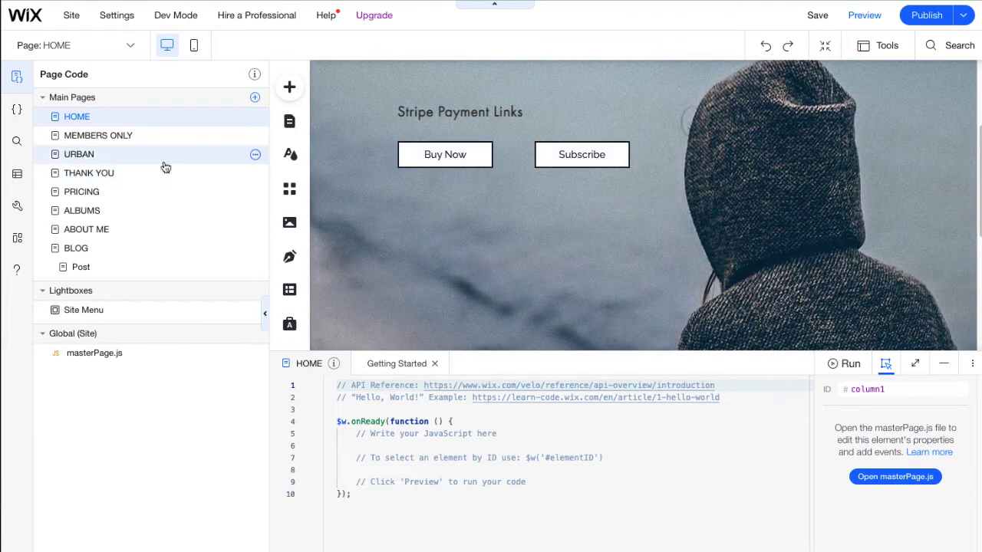
Step: Place a Let's Go text-and-icon button directly below the Buy Now button
click(288, 89)
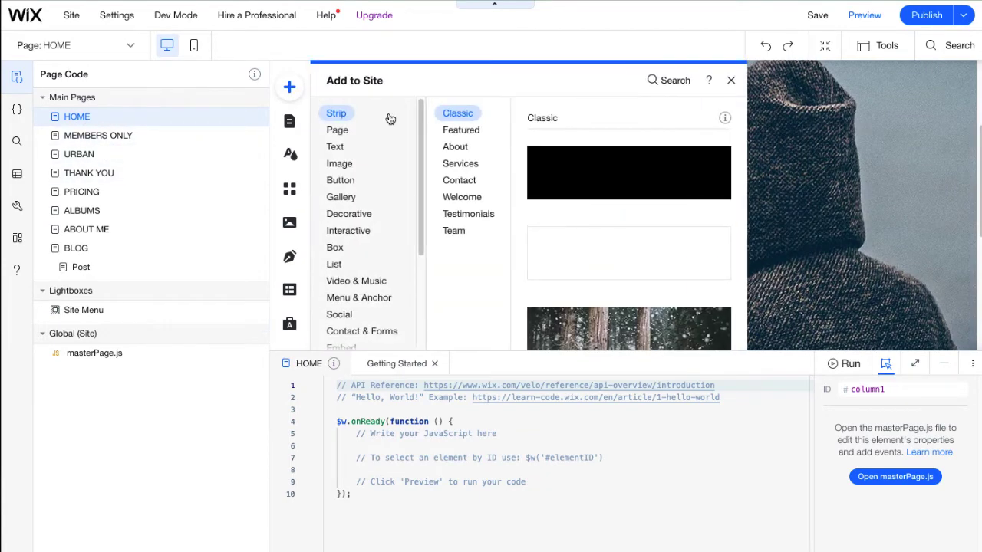
click(351, 181)
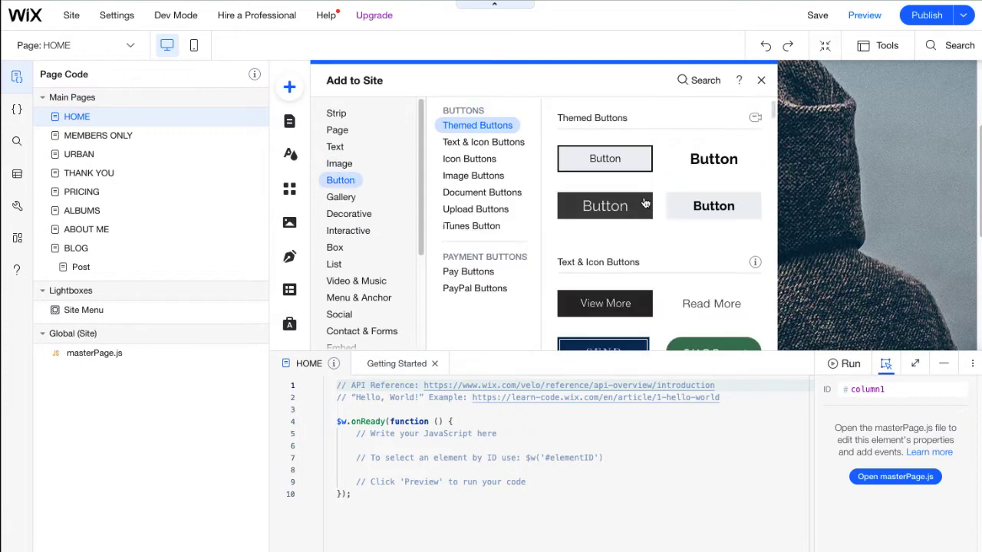
scroll(713, 291, down, 2)
scroll(717, 299, up, 2)
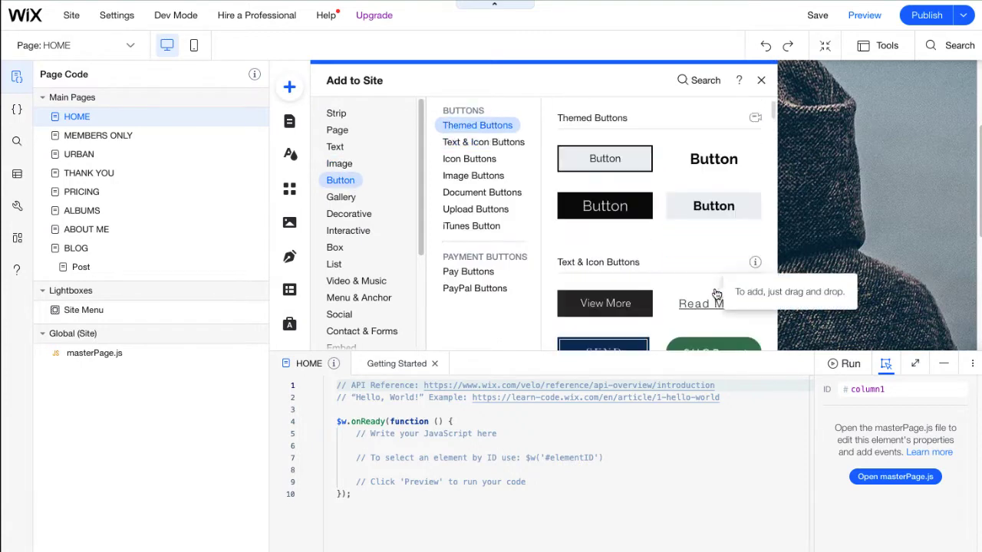
scroll(694, 253, down, 3)
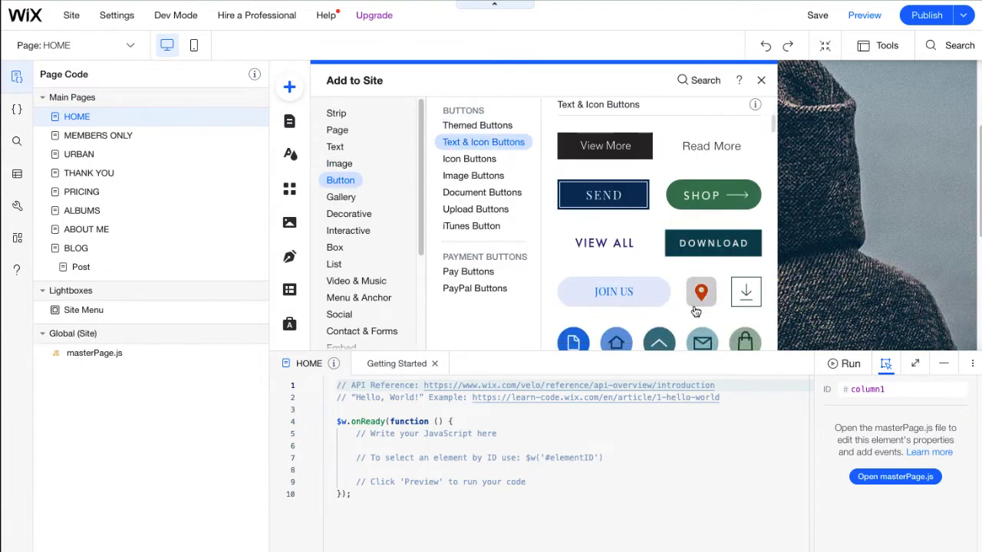
scroll(698, 302, down, 2)
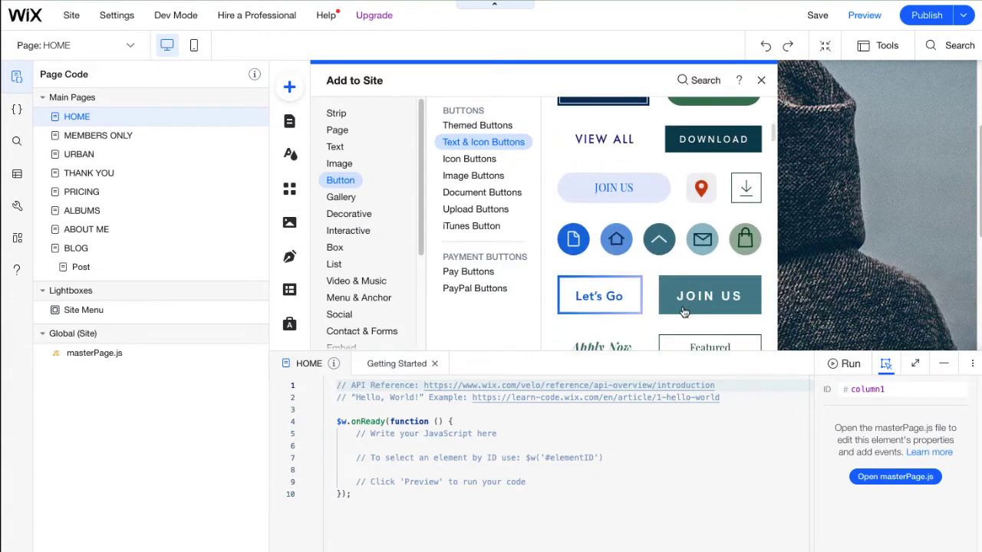
drag(590, 313, 493, 216)
Step: Change the new button's label from 'Let's Go' to 'Pay with Card'
double_click(456, 219)
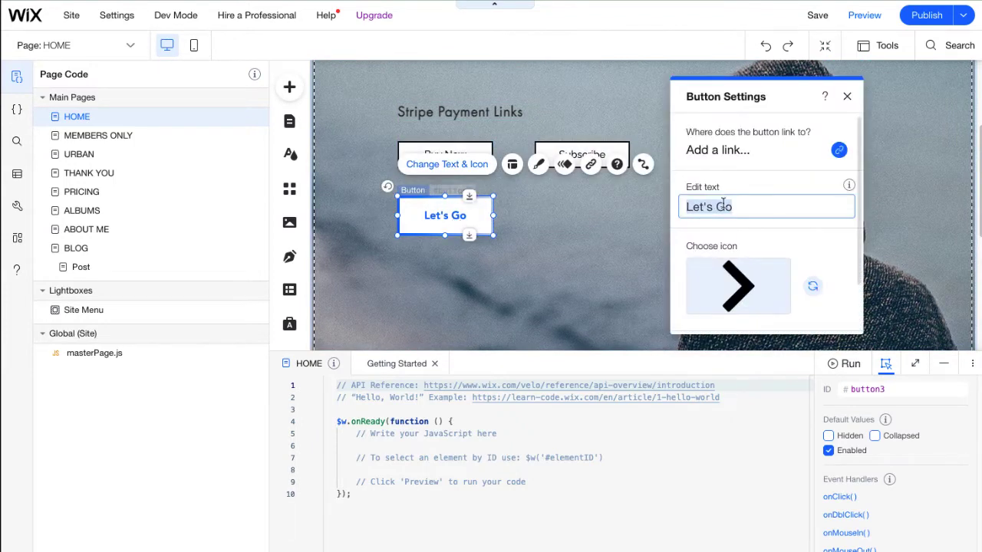
key(BackSpace)
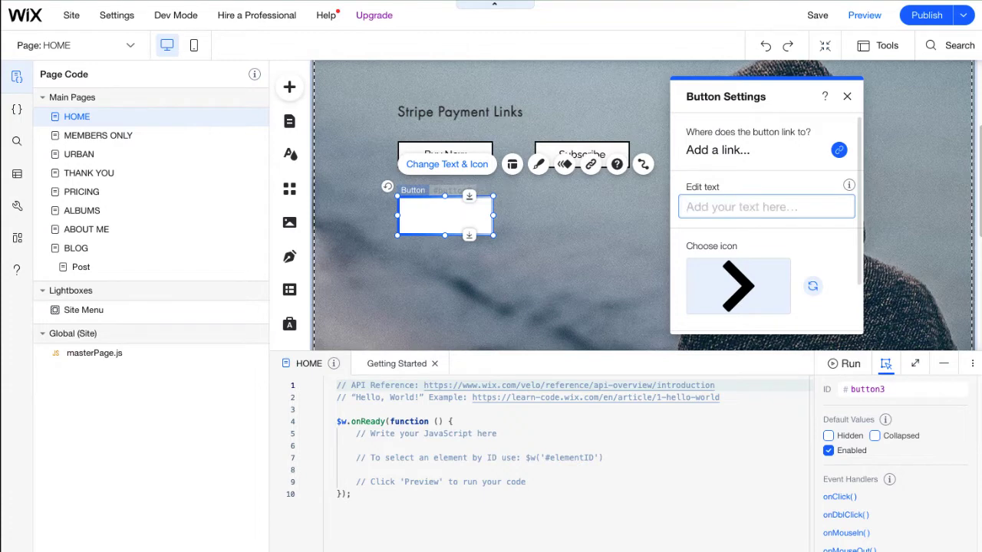
text(Pay wit)
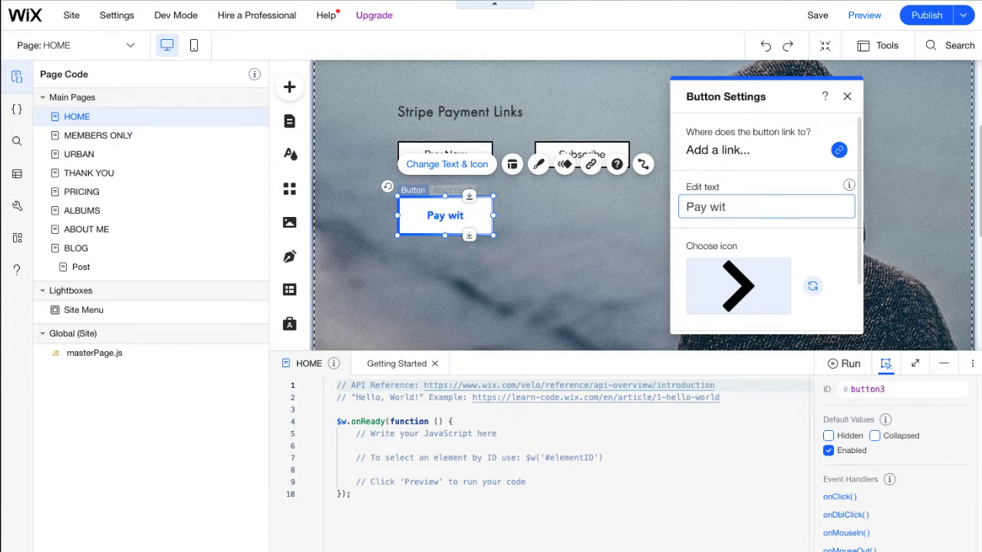
text(h Card)
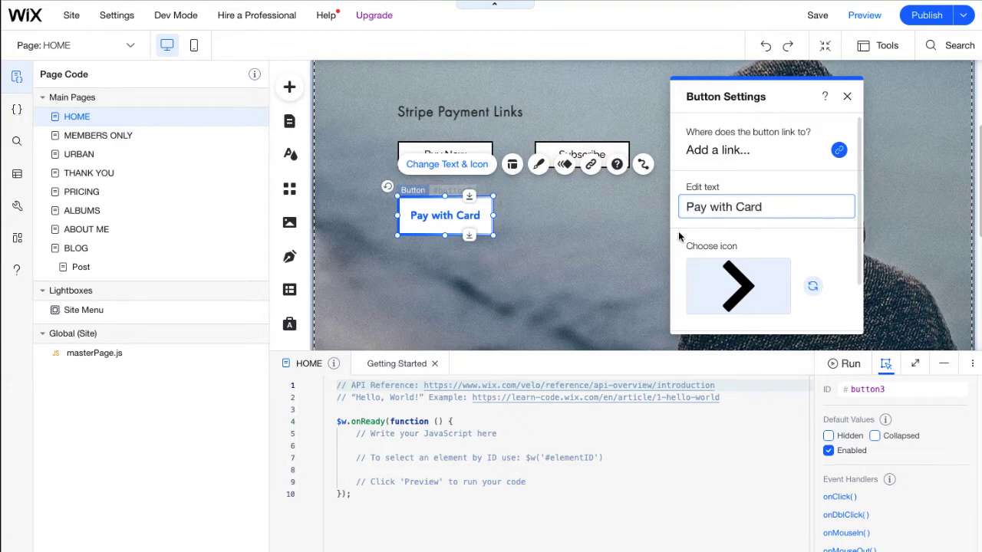
click(514, 256)
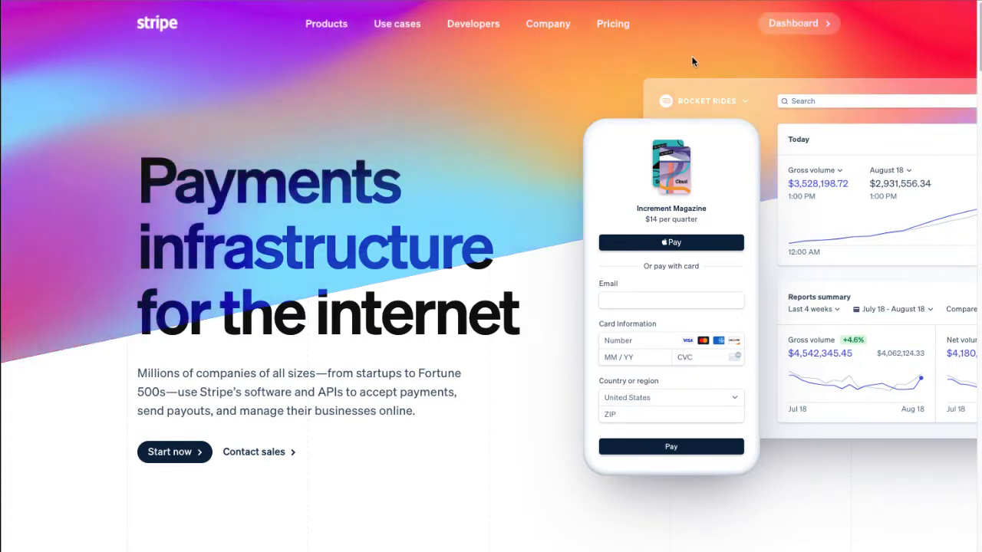
Step: Find Payment links in the Stripe Dashboard and copy My Amazing Product's $99.00 link
click(795, 24)
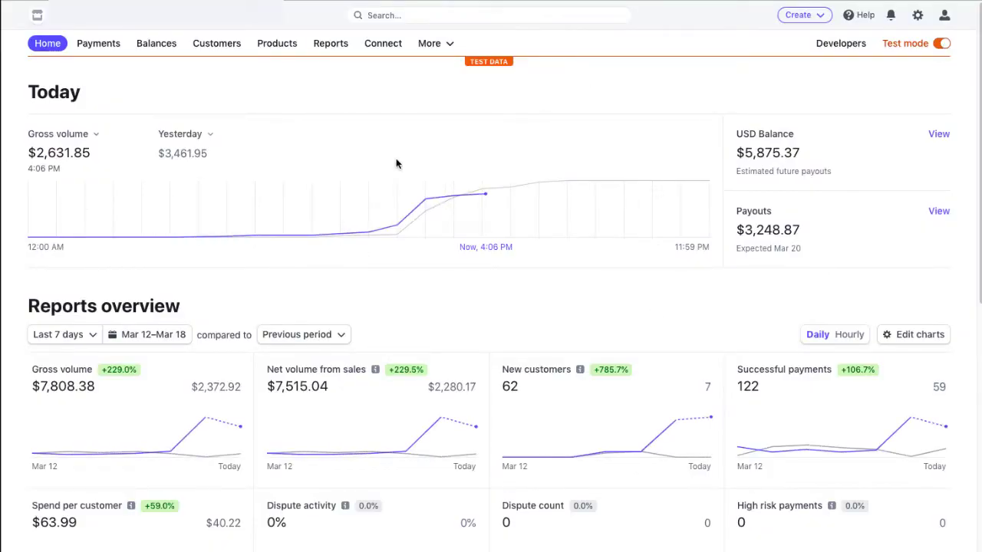
click(424, 17)
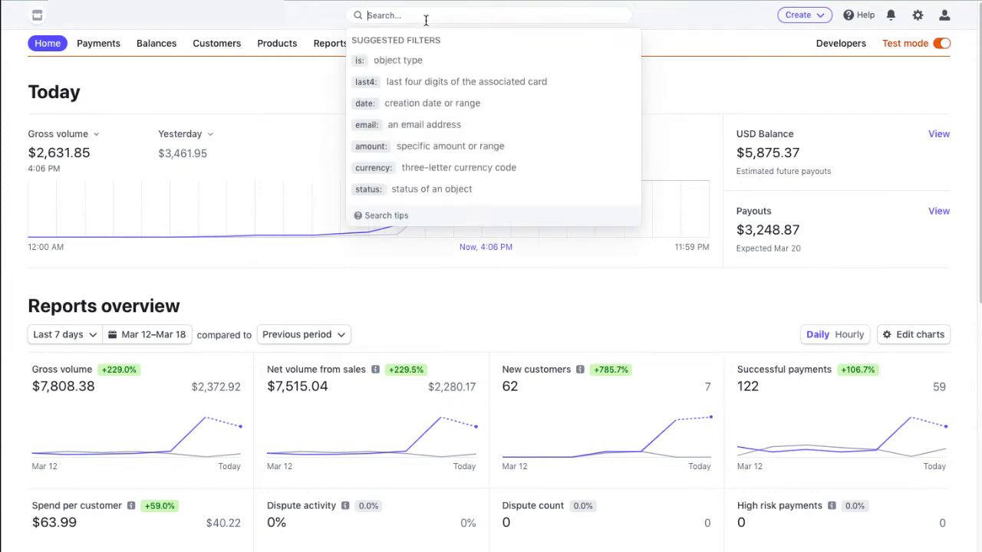
text(payment )
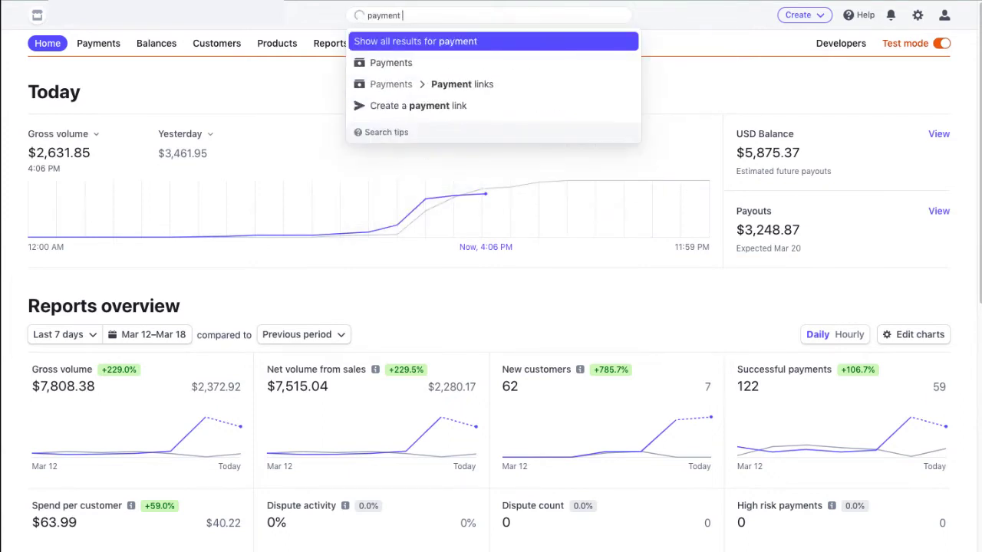
text(links)
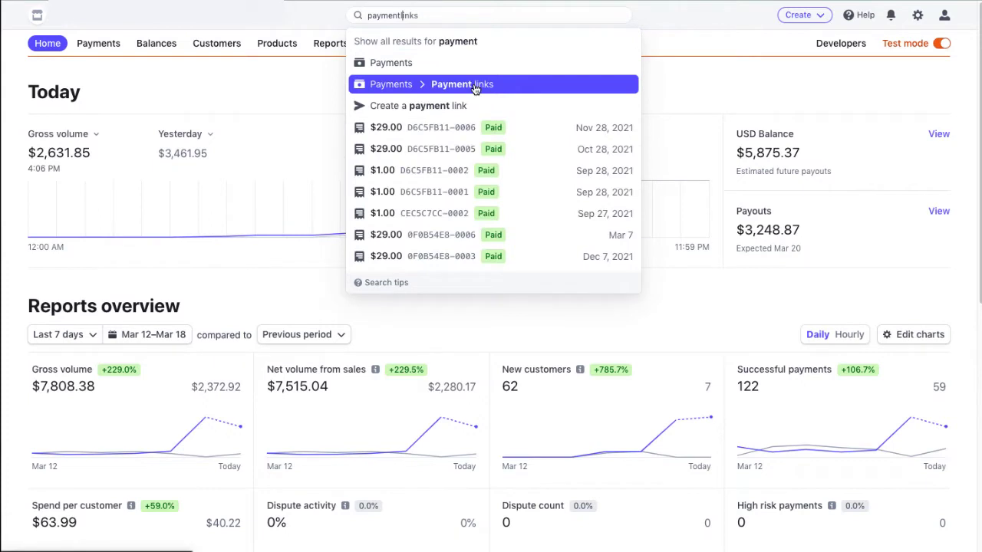
click(465, 83)
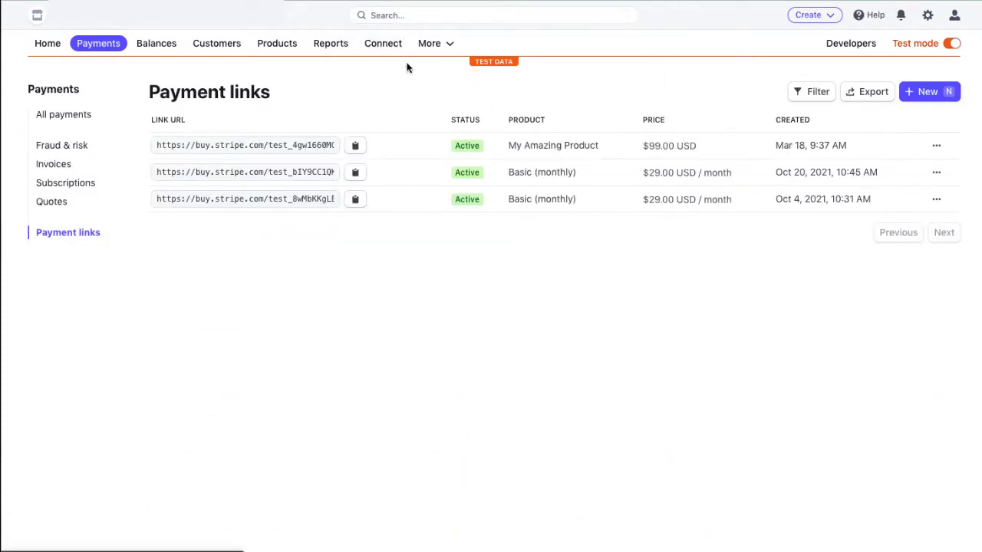
click(927, 92)
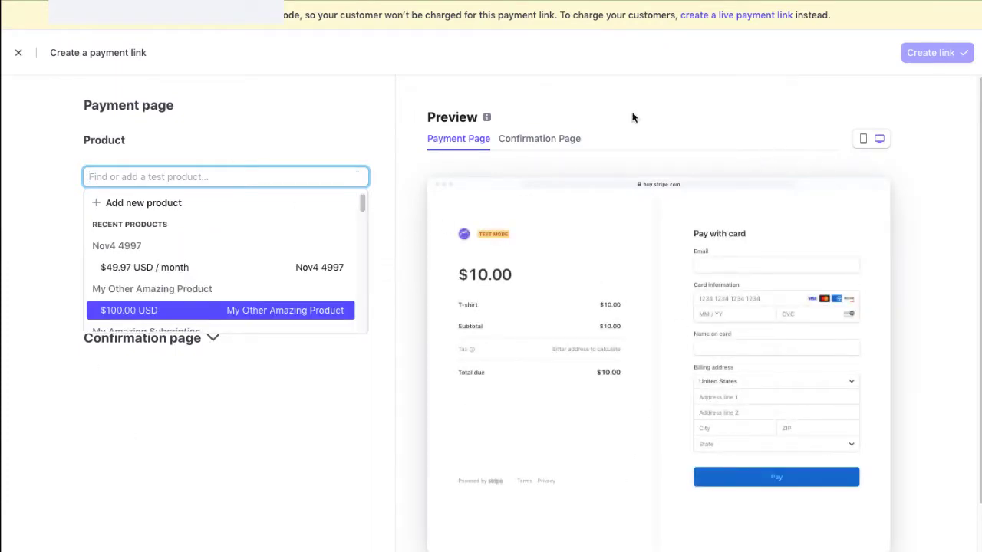
click(18, 56)
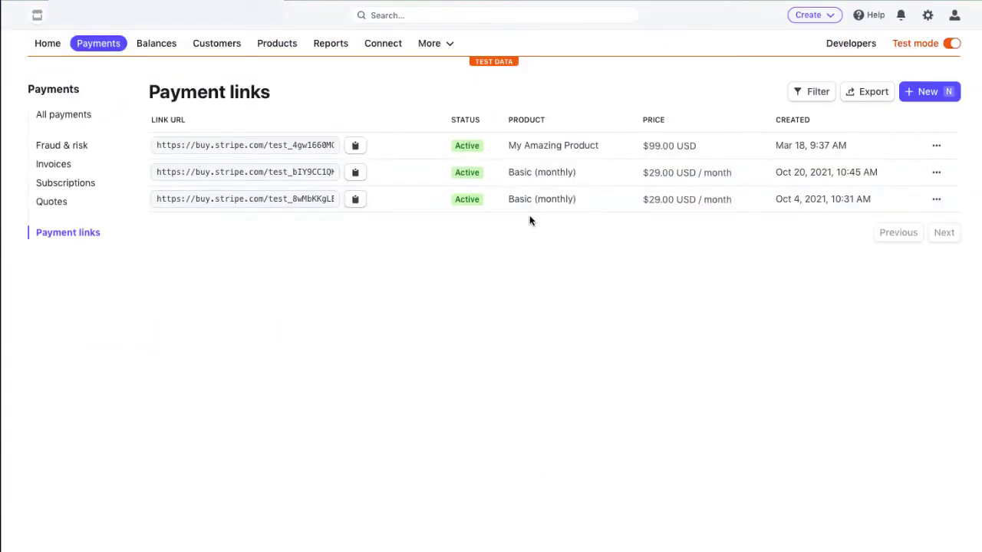
click(355, 147)
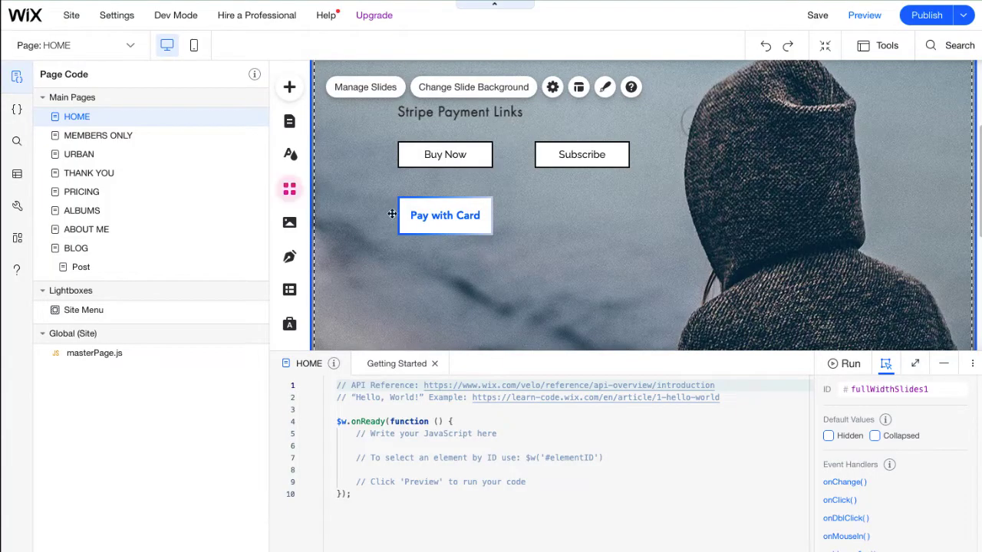
Step: Link Pay with Card to the pasted Stripe URL, opening in a new window, and view the live site
click(434, 220)
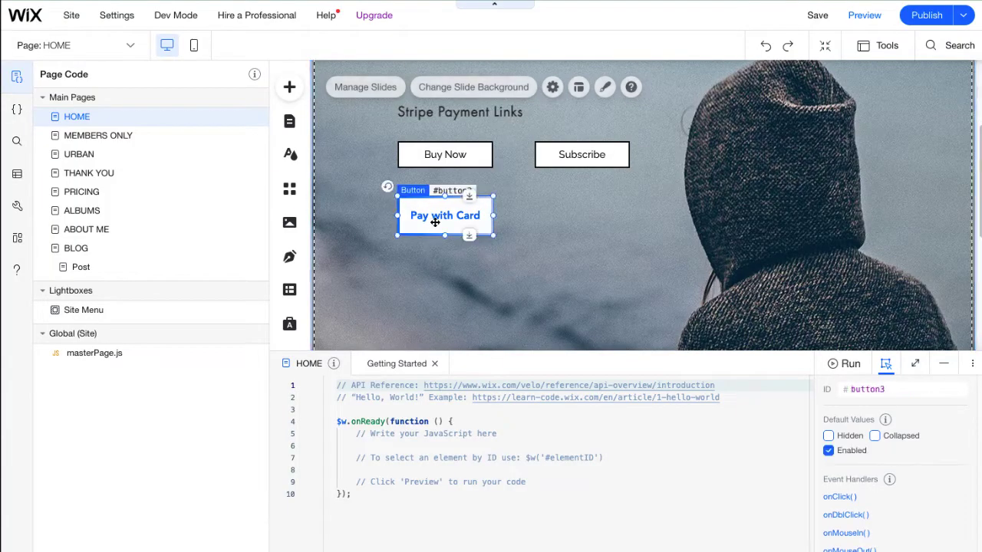
click(594, 165)
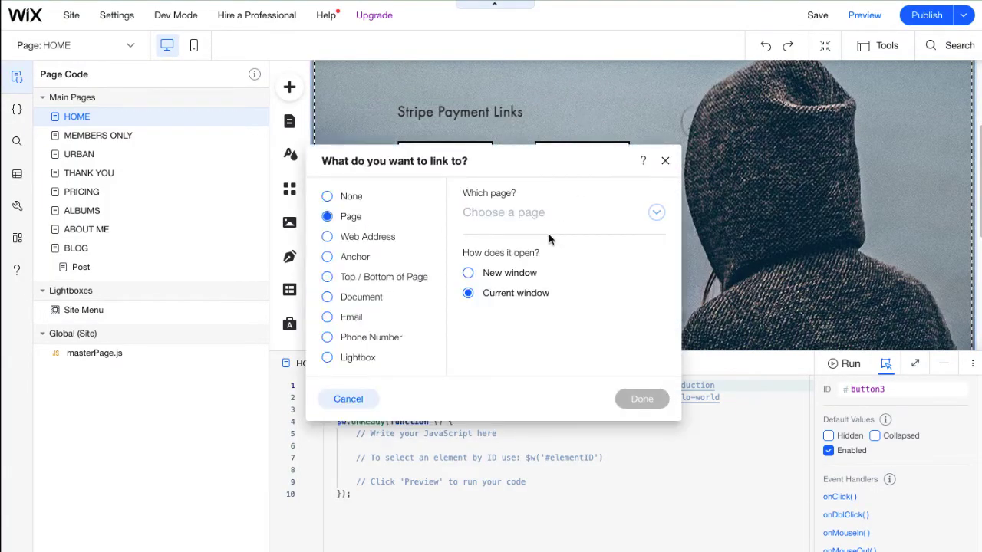
click(328, 237)
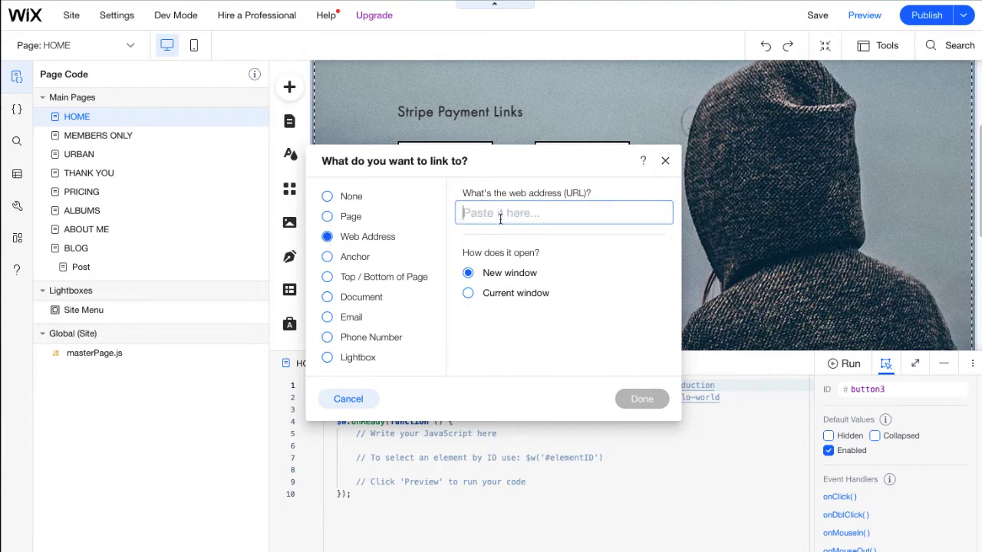
key(ctrl+v)
click(468, 293)
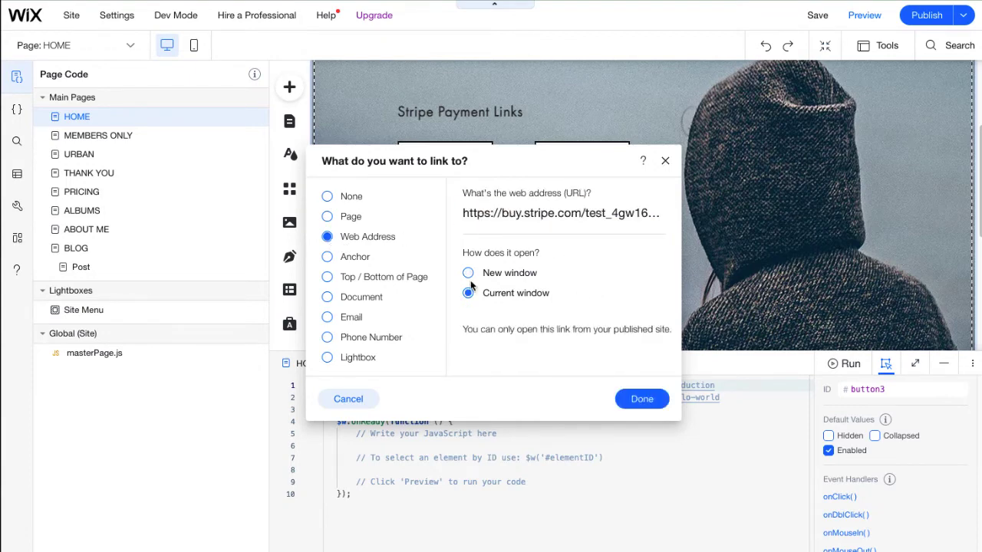
click(479, 281)
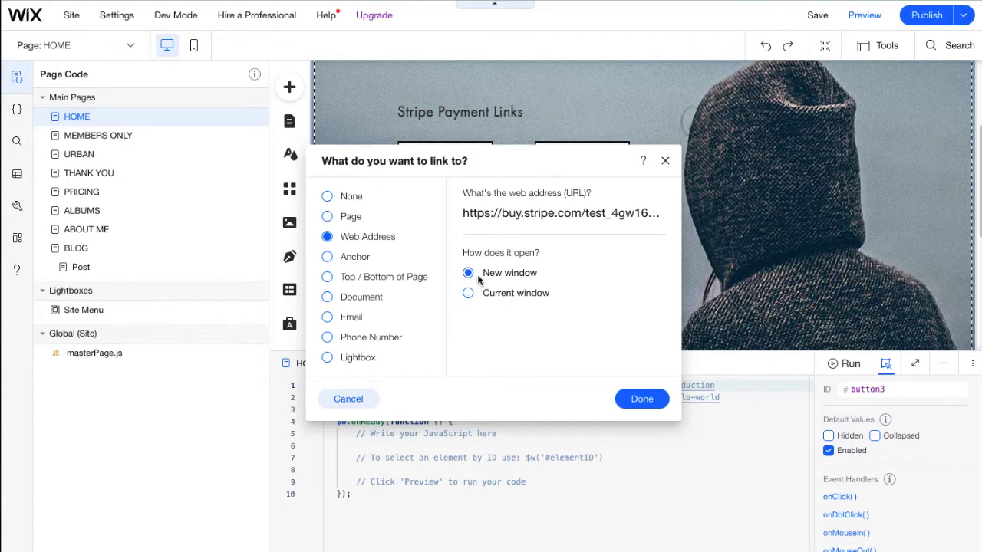
click(641, 399)
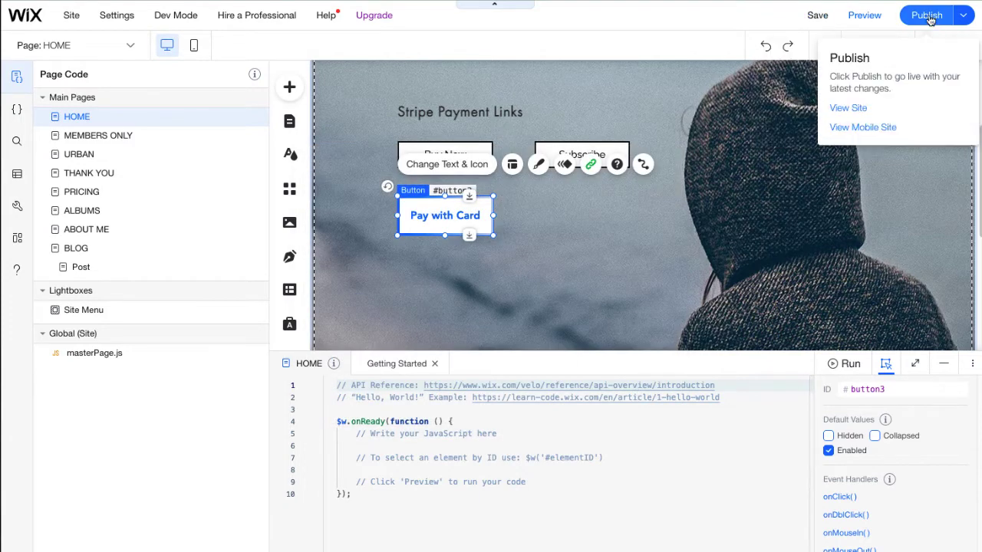
click(839, 108)
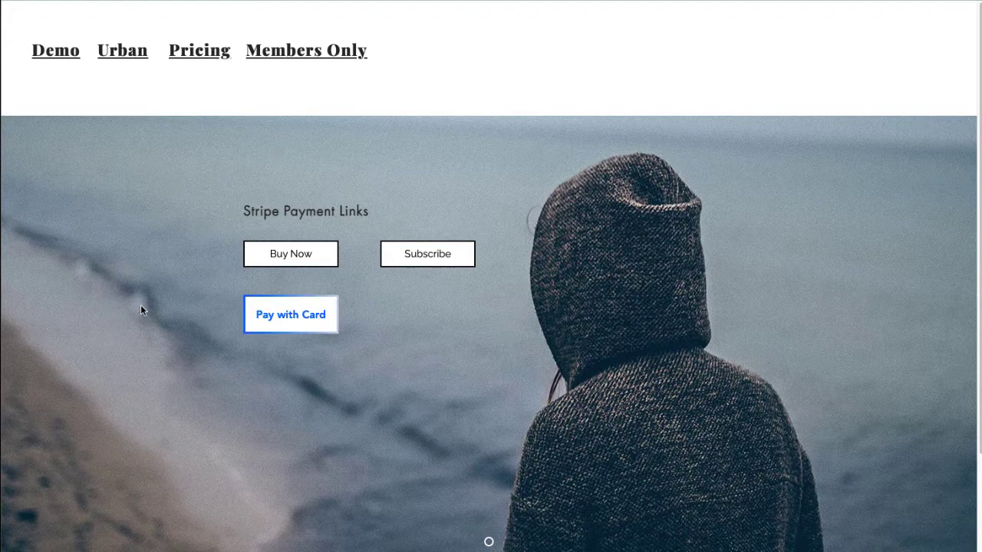
Step: Open the Pay with Card checkout and look over its payment method options
click(271, 324)
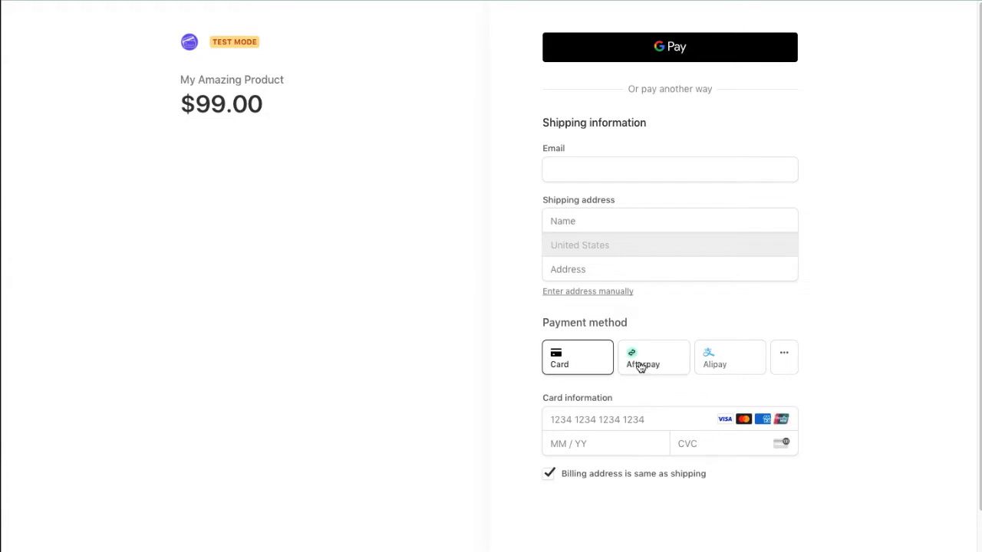
click(795, 355)
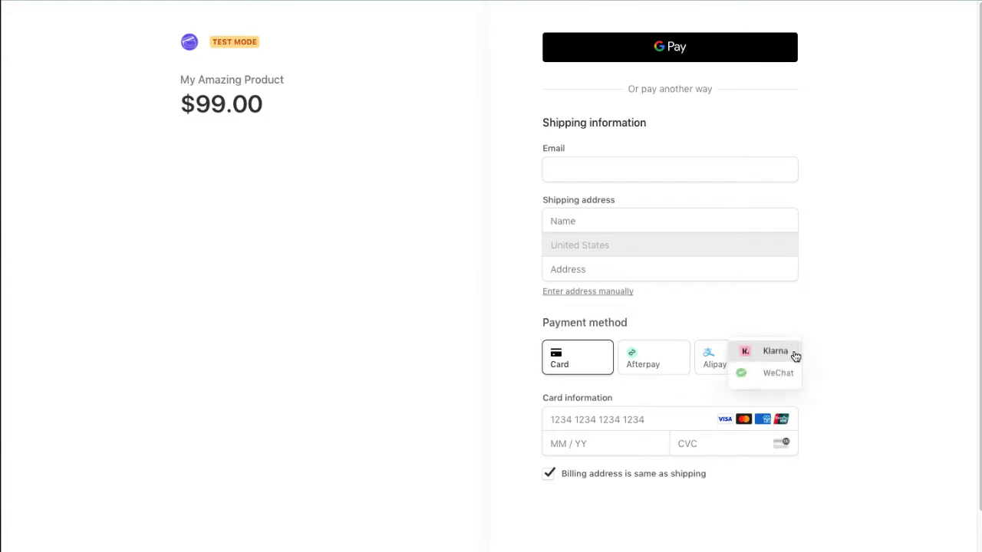
click(863, 324)
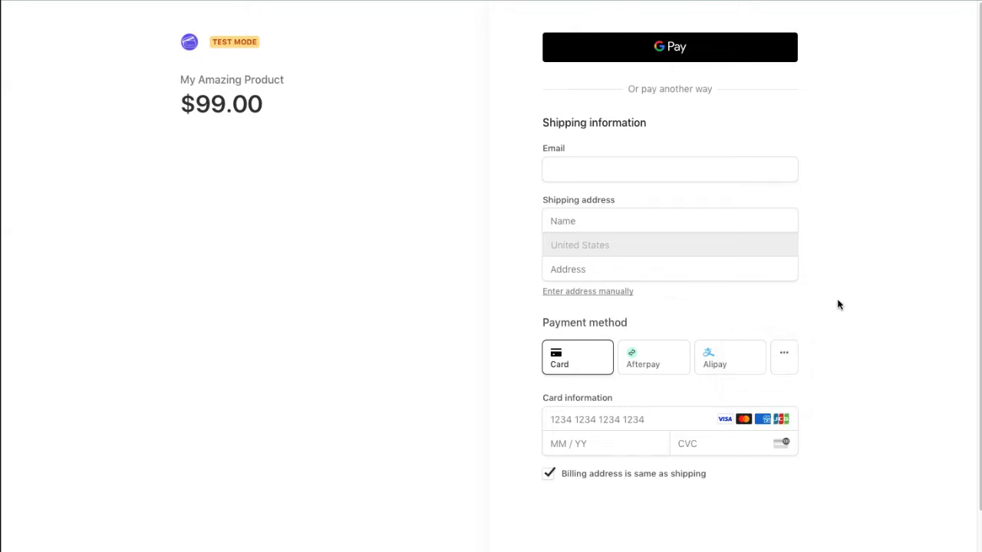
click(652, 265)
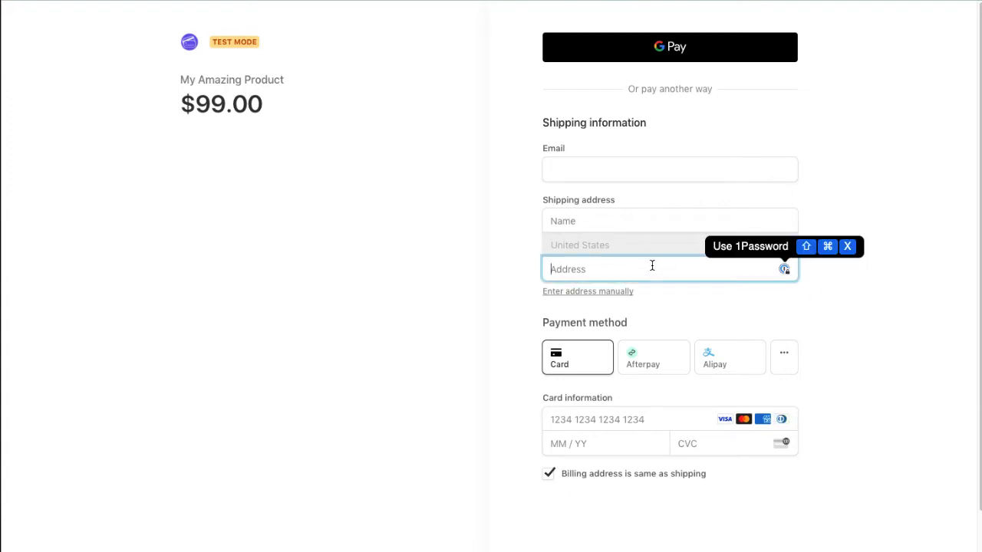
click(486, 251)
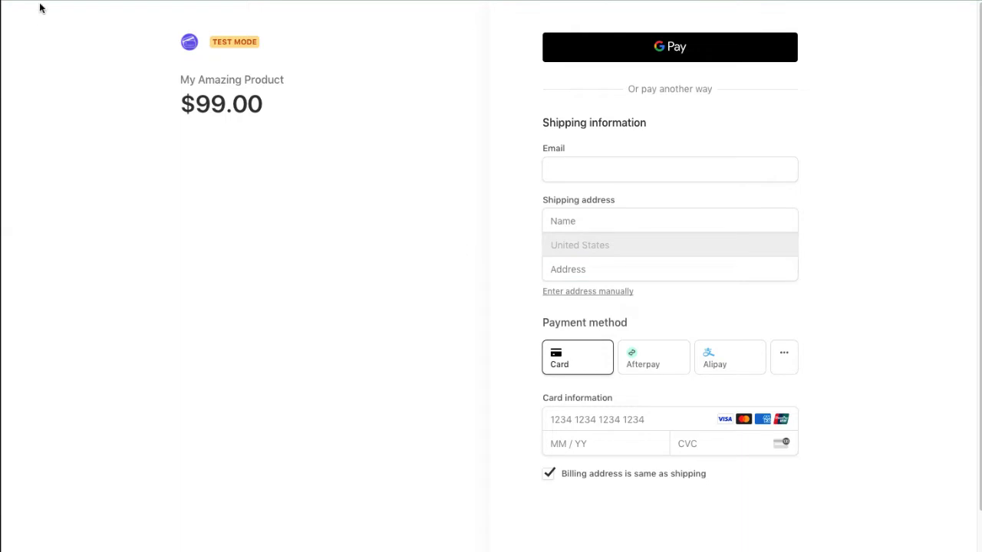
scroll(188, 195, down, 2)
scroll(523, 168, up, 2)
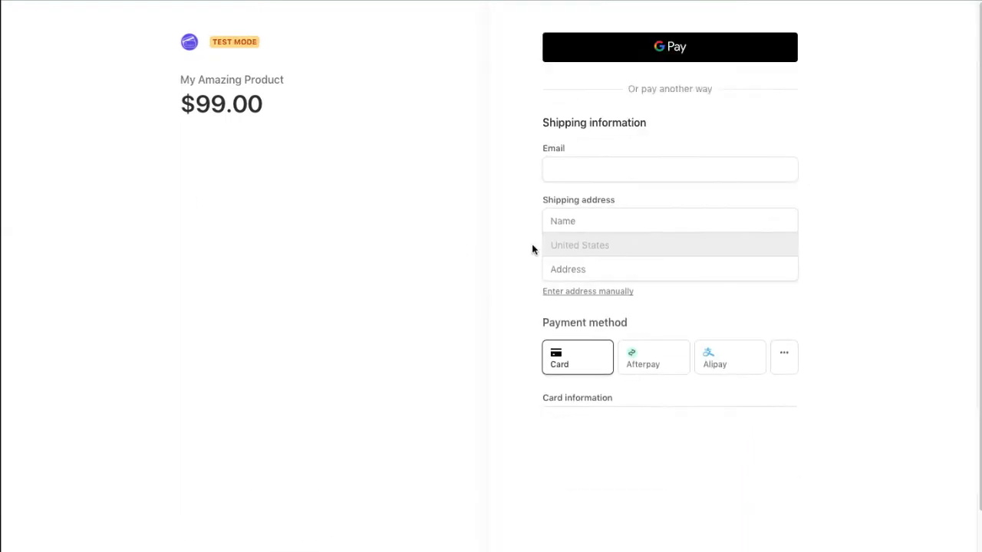
Step: Enter the buyer's email, full name and shipping address, choosing the suggested address
click(580, 172)
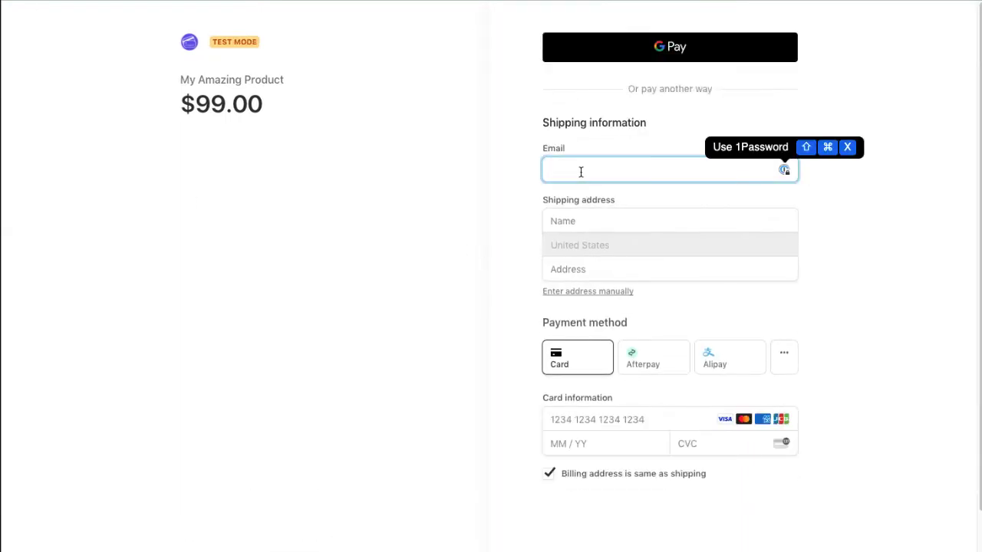
text(adam@test.)
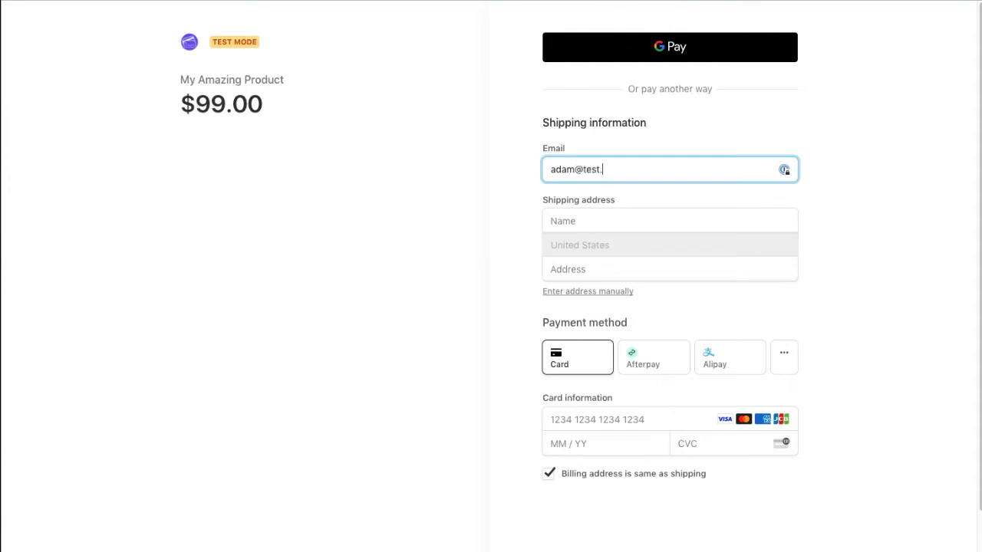
text(com)
key(Tab)
text(Adam )
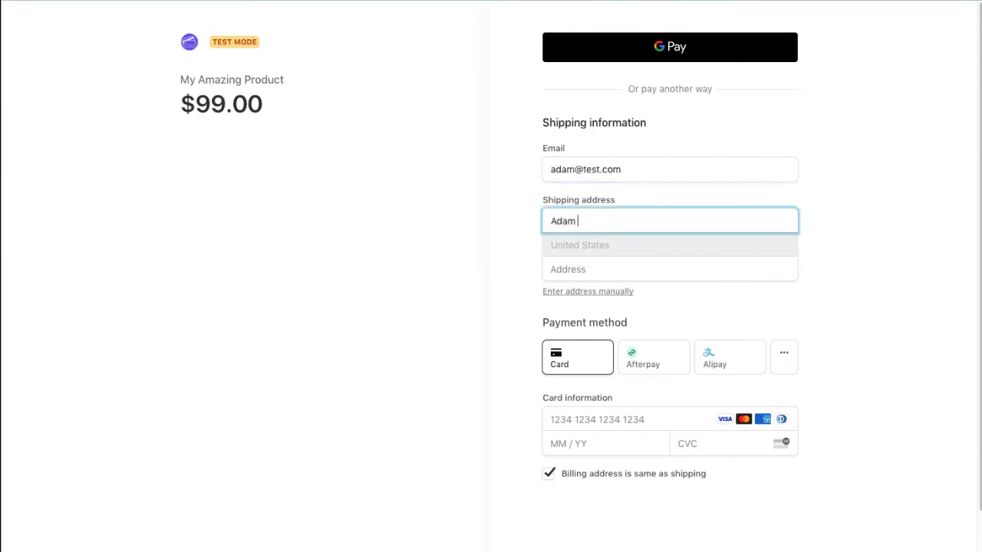
text(Tester)
click(554, 267)
text(10)
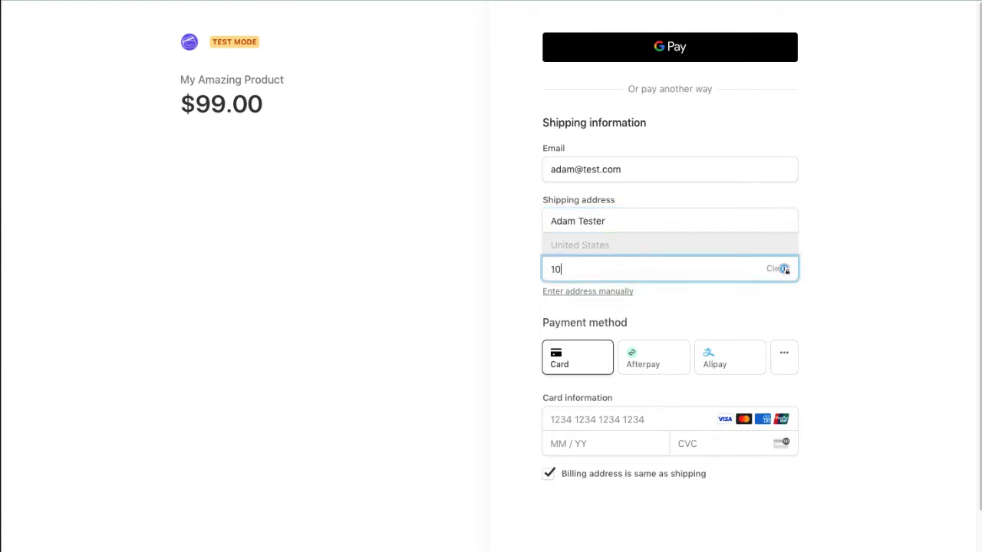
text(0 Main STree)
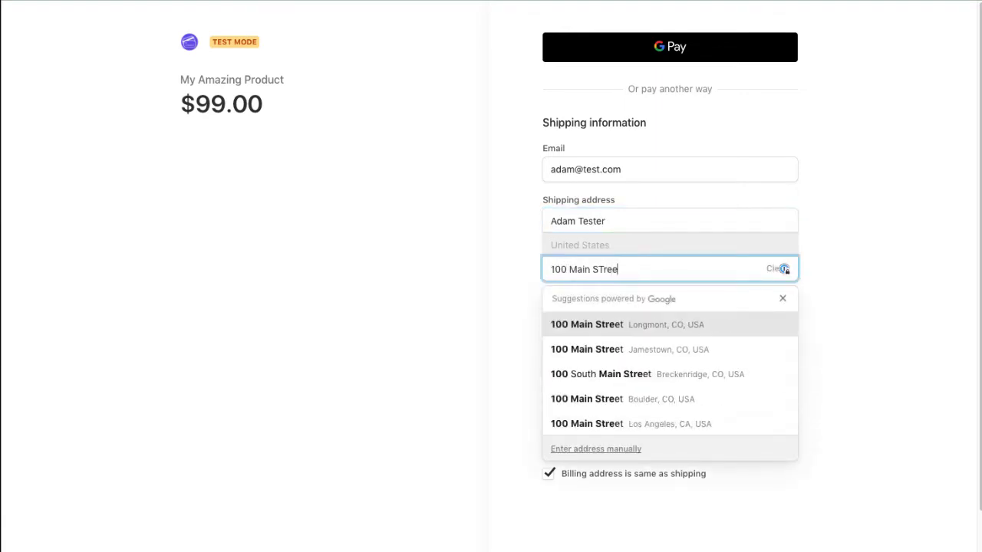
click(623, 402)
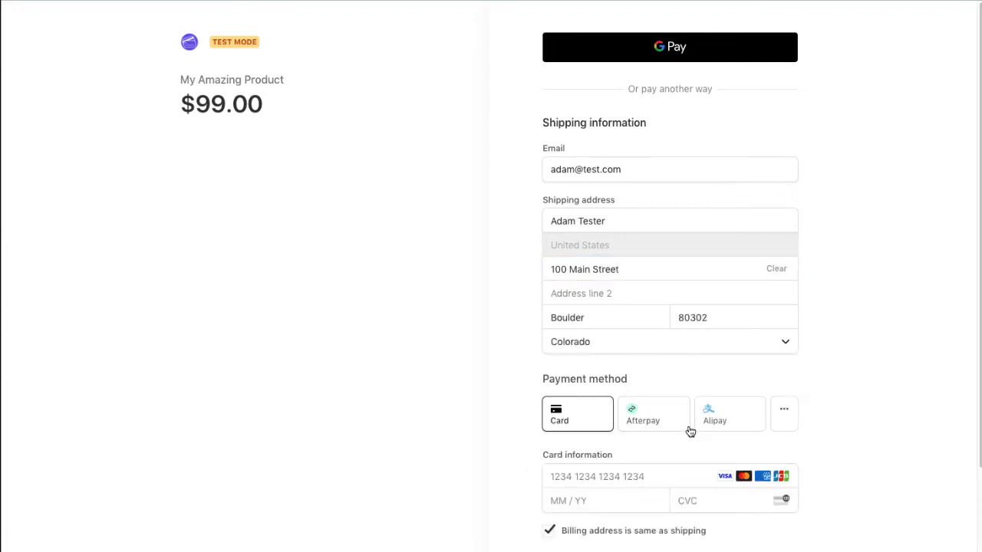
Step: Choose Afterpay as the payment method and submit the $99.00 payment
click(651, 421)
scroll(650, 423, down, 2)
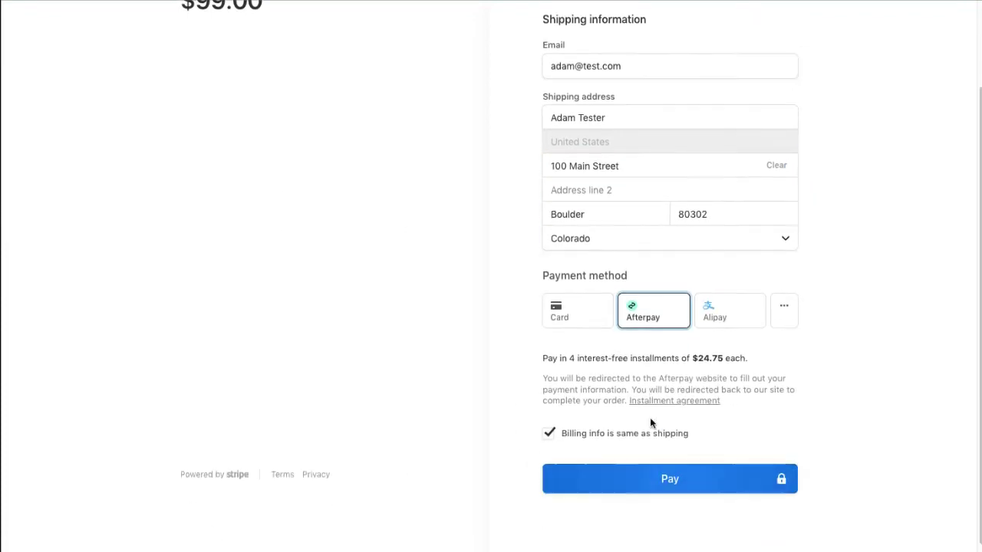
click(661, 479)
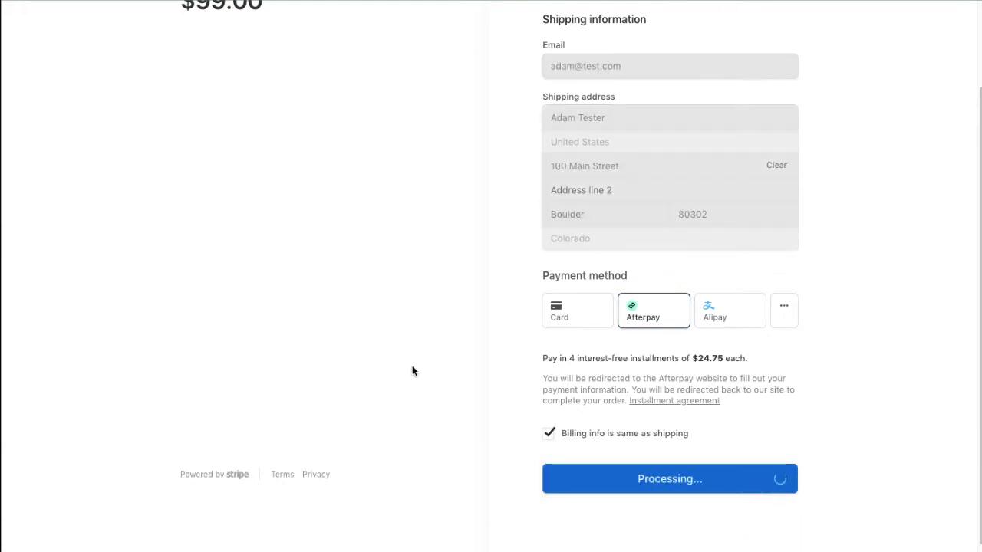
scroll(383, 346, up, 2)
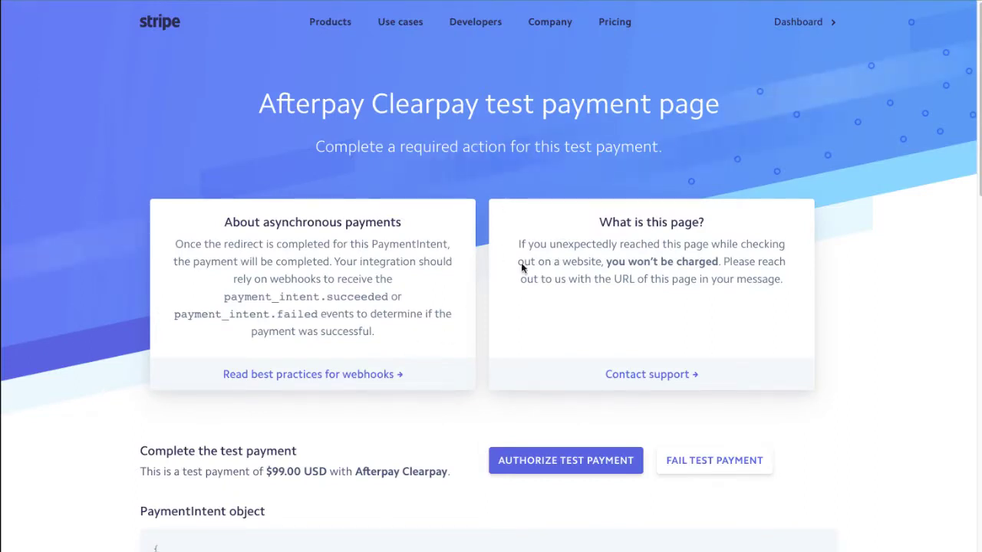
Step: Authorize the $99.00 Afterpay Clearpay test payment
click(602, 460)
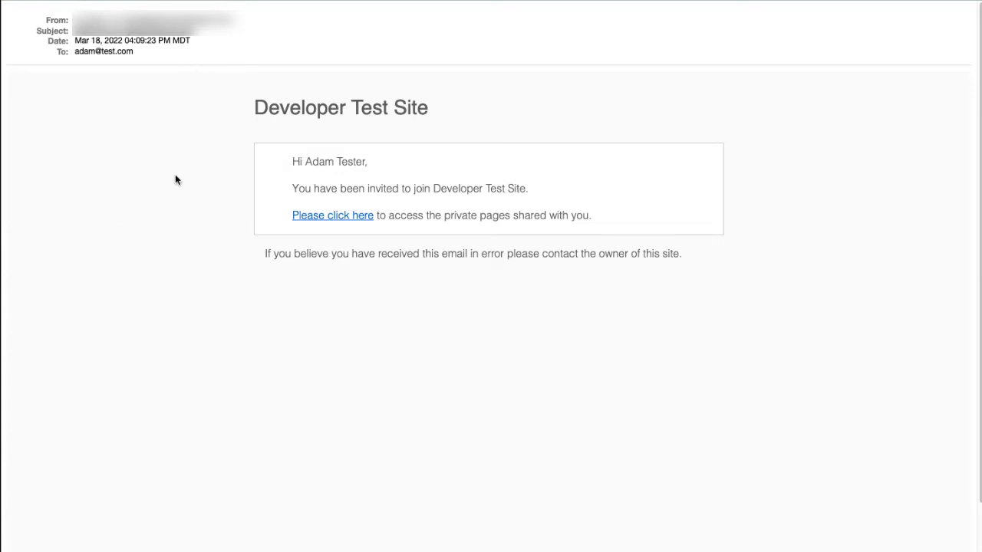
Step: Accept the email invitation and submit the signup form with a password and favourite colour Red
click(312, 216)
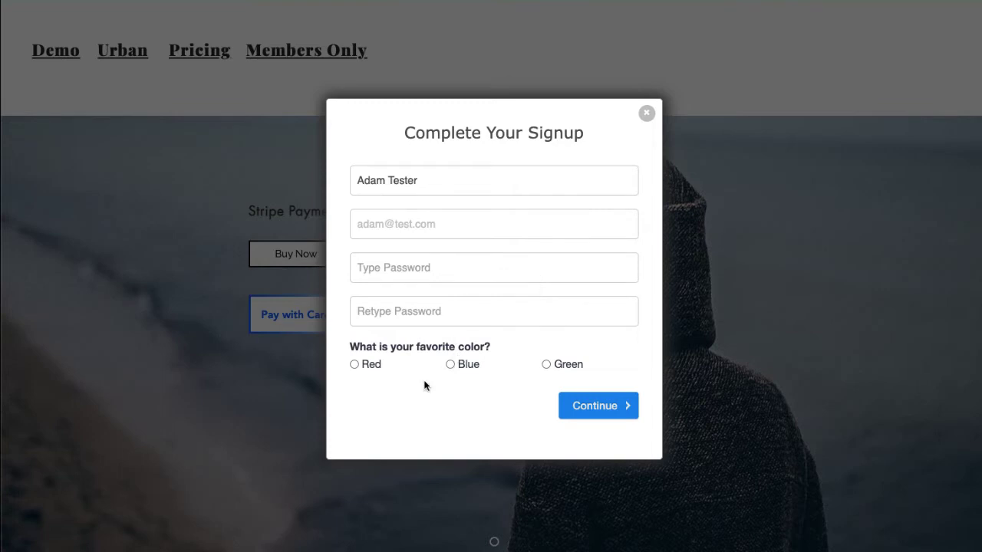
click(476, 268)
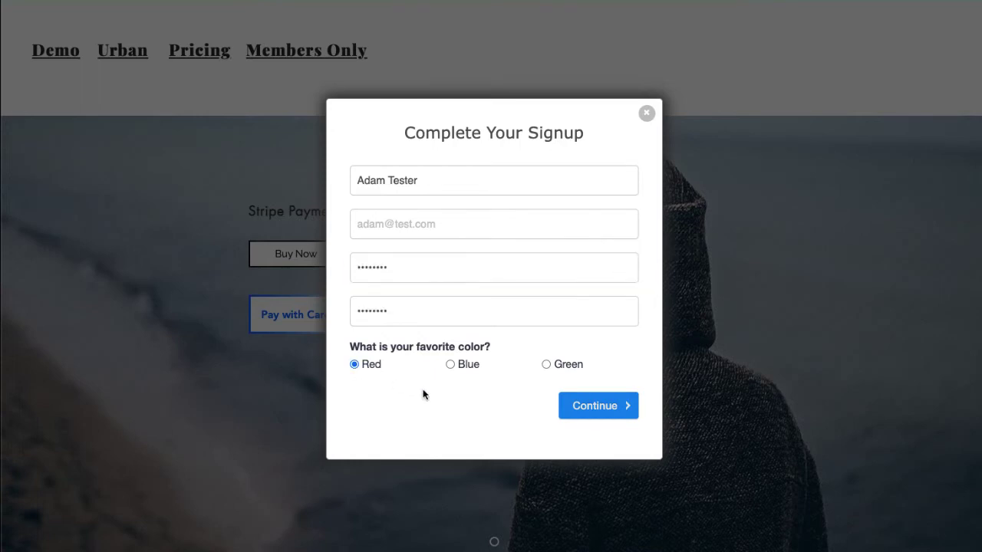
click(571, 411)
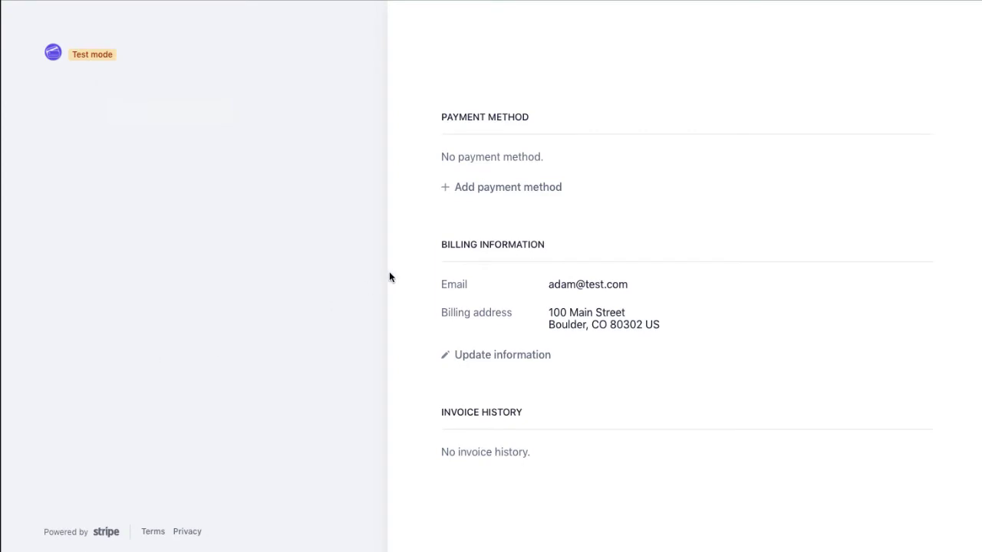
Step: Attempt to add a payment method in the portal, then reopen the Pay with Card checkout
click(518, 196)
click(518, 196)
click(532, 197)
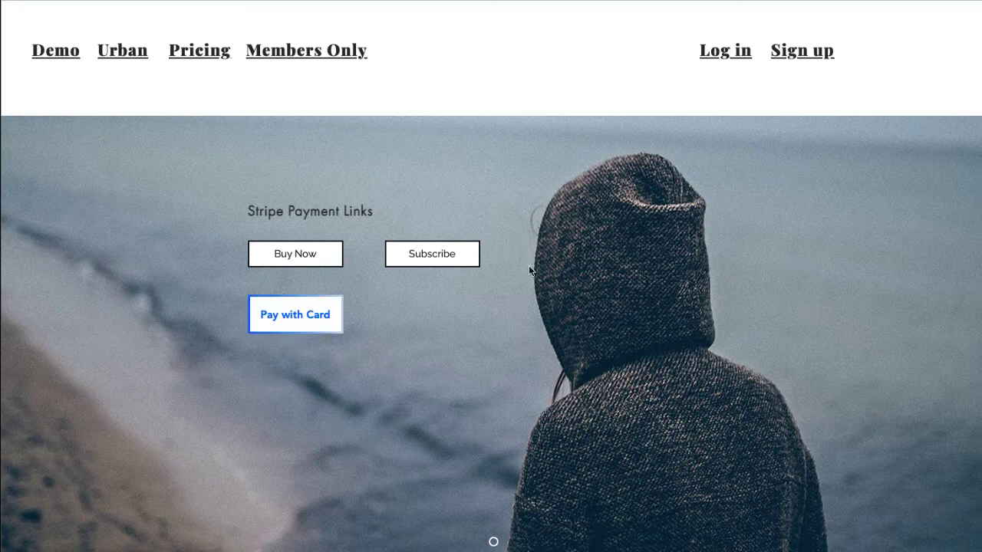
click(343, 314)
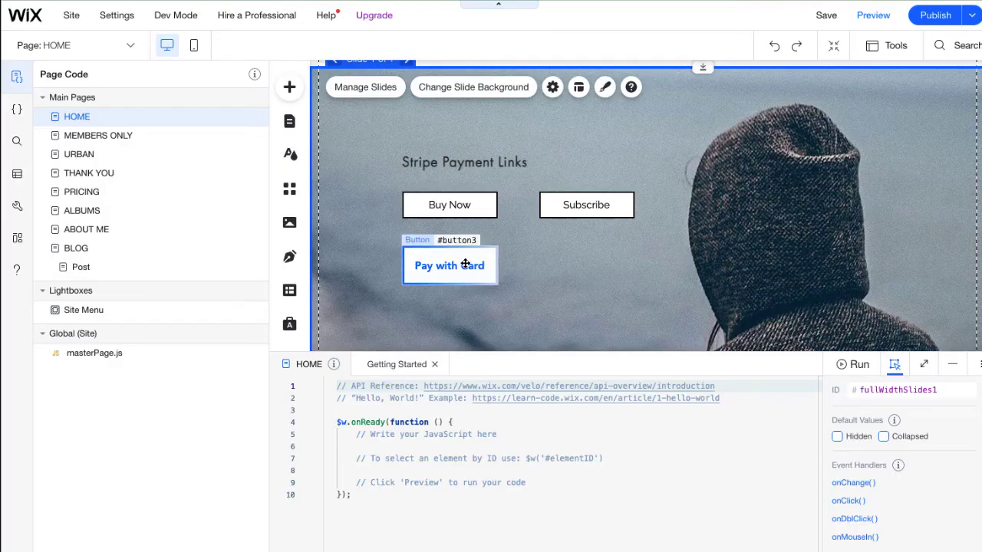
Step: Duplicate Pay with Card, place the copy beside it, and relabel it 'Subscribe'
click(461, 264)
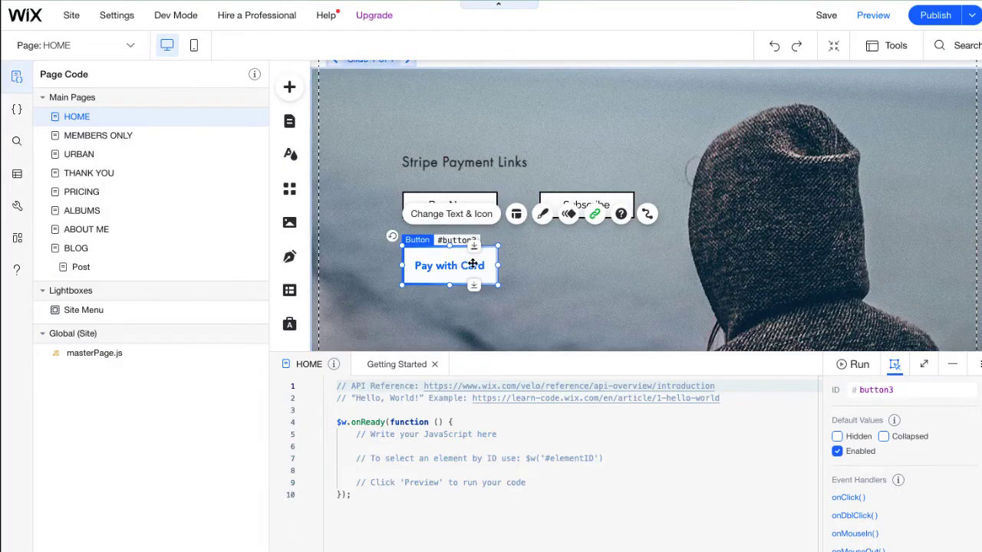
key(ctrl+d)
drag(461, 268, 610, 266)
double_click(610, 266)
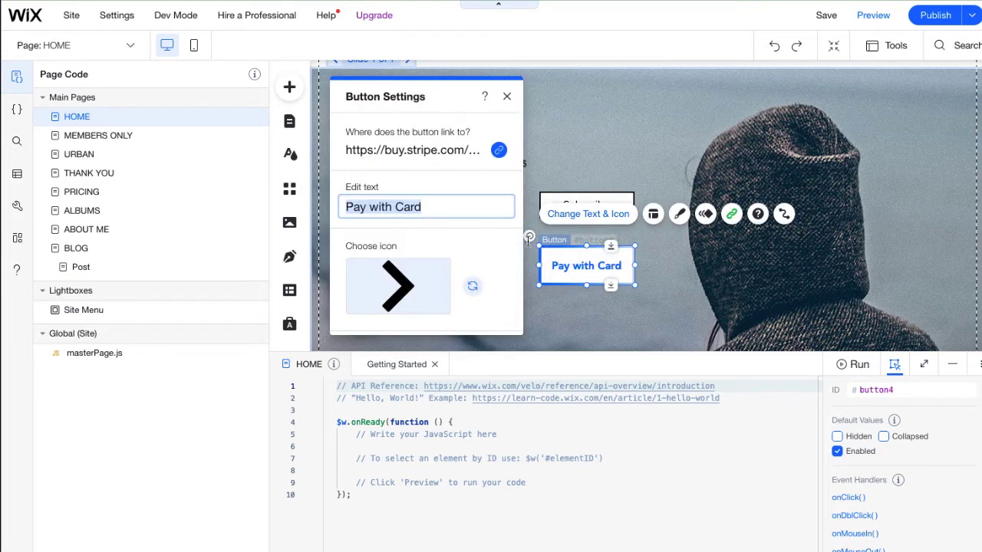
text(Su)
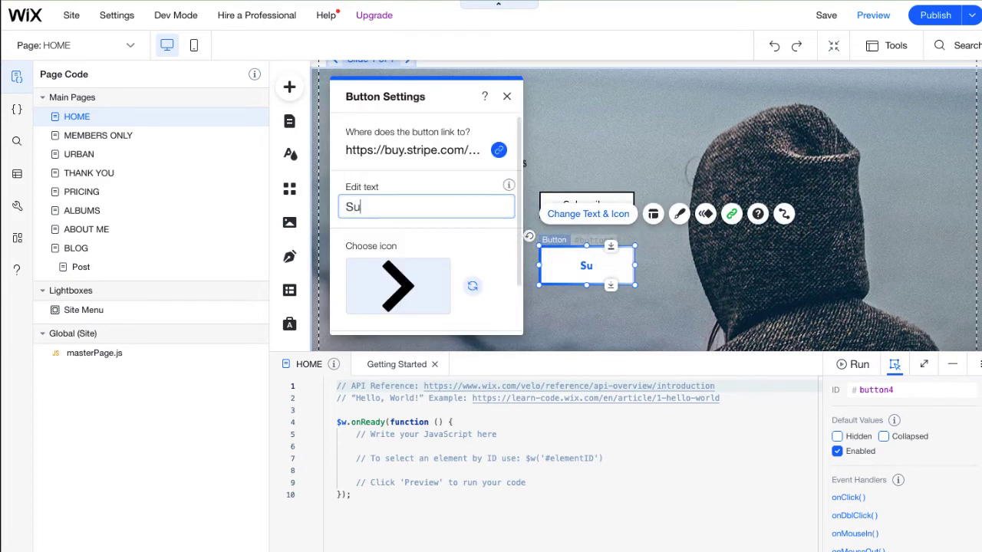
text(bscribe)
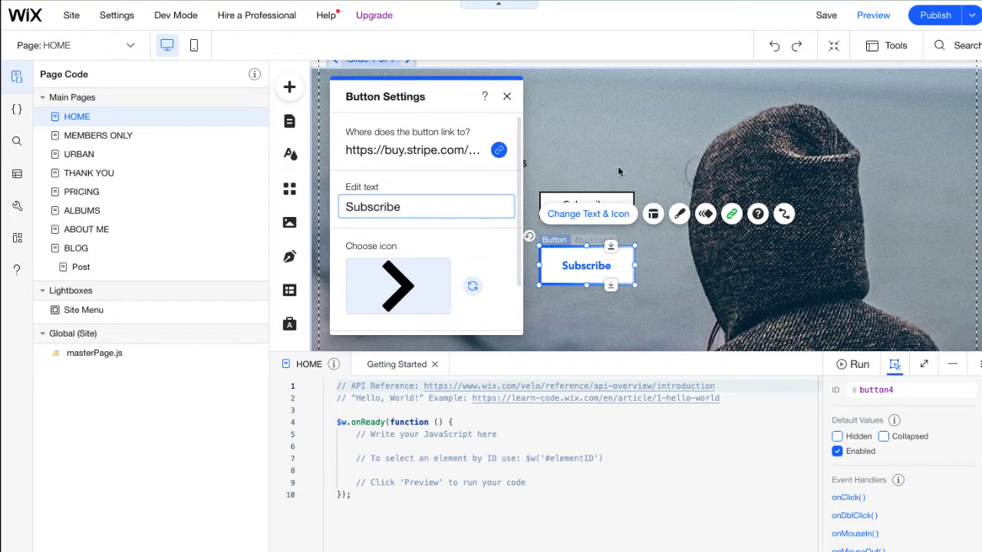
click(638, 163)
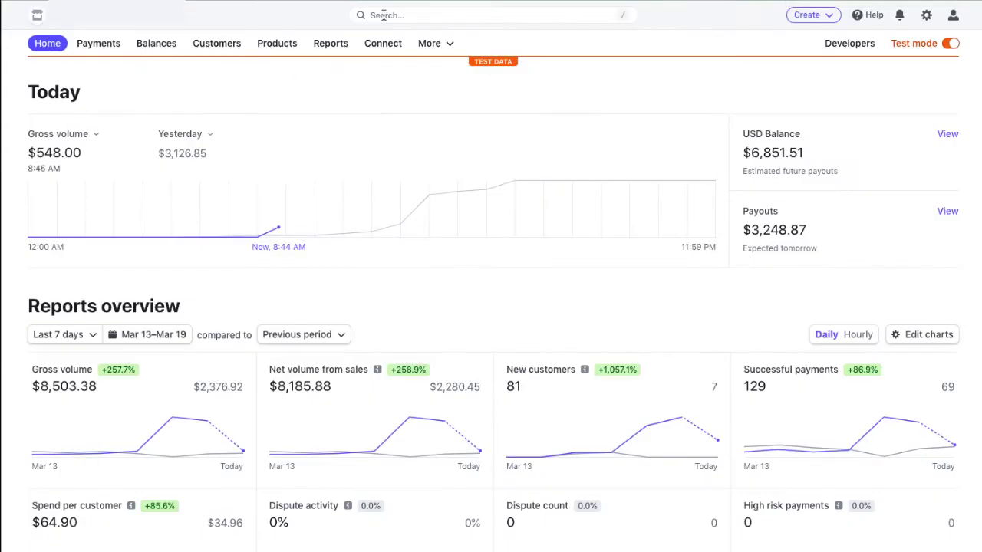
Step: Copy the URL of the active Basic (monthly) $29.00/month payment link from Stripe's Payment links list
click(112, 46)
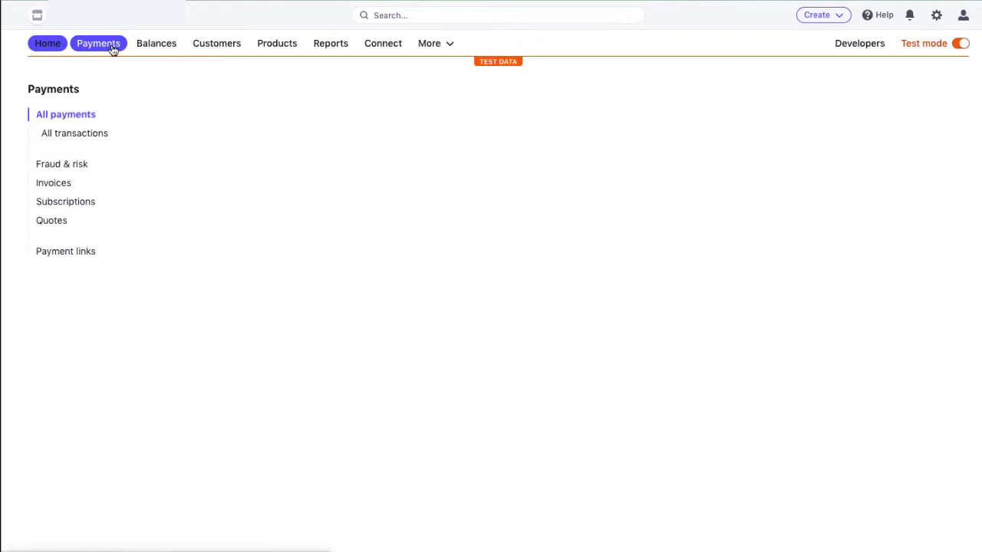
click(77, 251)
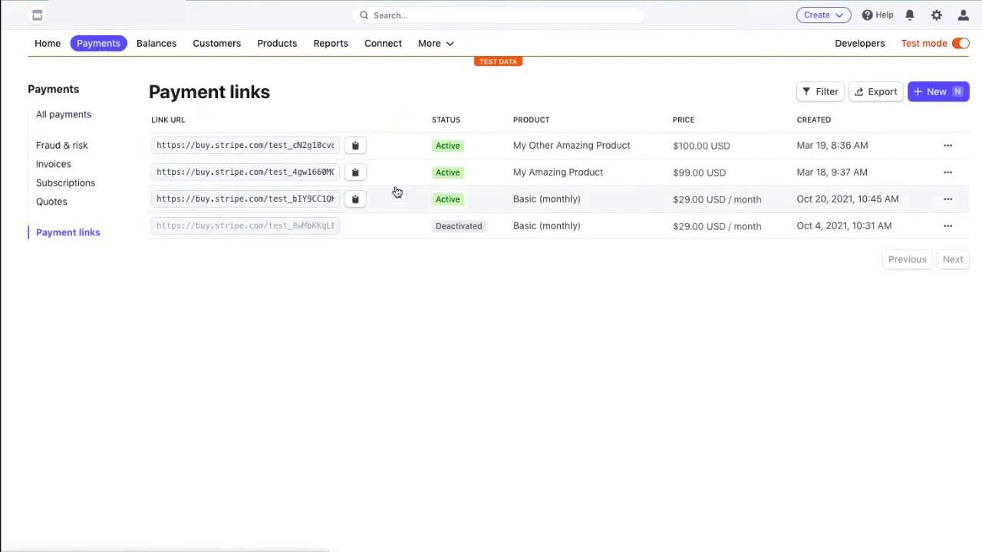
click(356, 201)
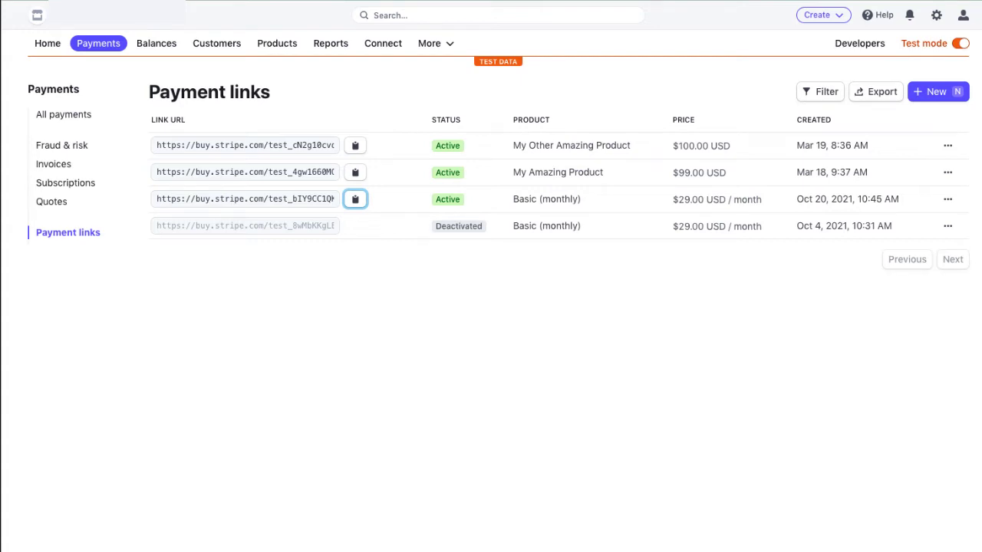
key(super+t)
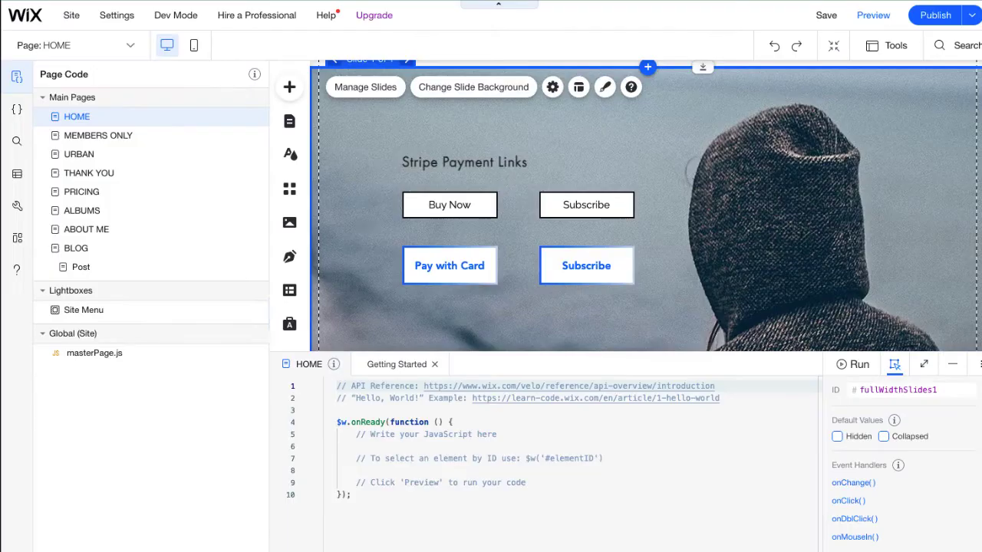
Step: Replace the blue Subscribe button's web address with the pasted Stripe Basic (monthly) payment link
click(565, 266)
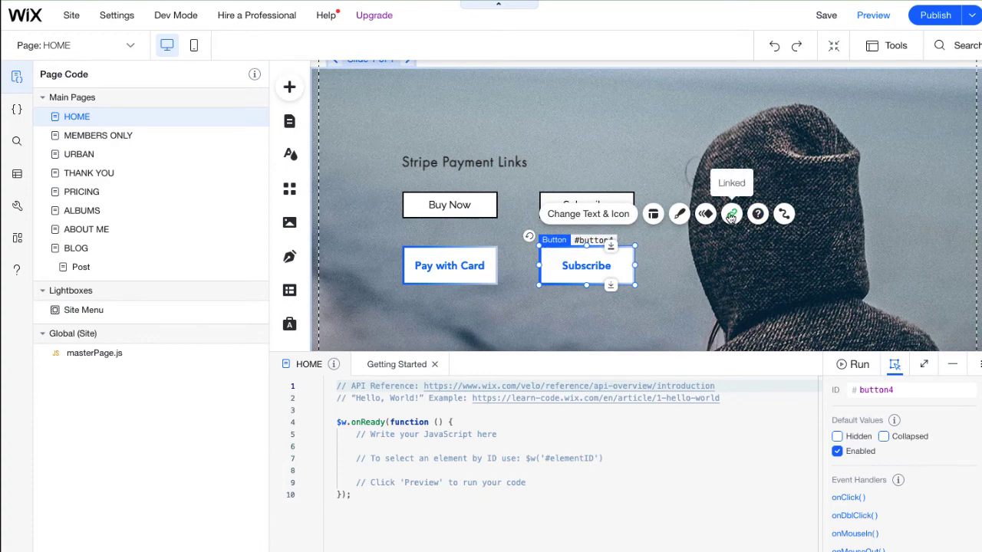
click(730, 214)
key(ctrl+a)
key(BackSpace)
key(ctrl+v)
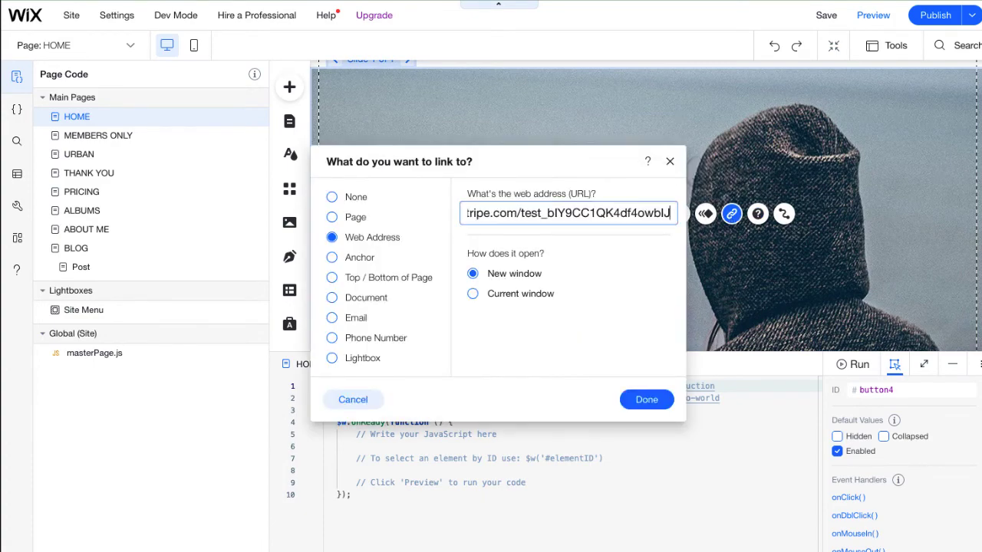
click(620, 399)
click(739, 250)
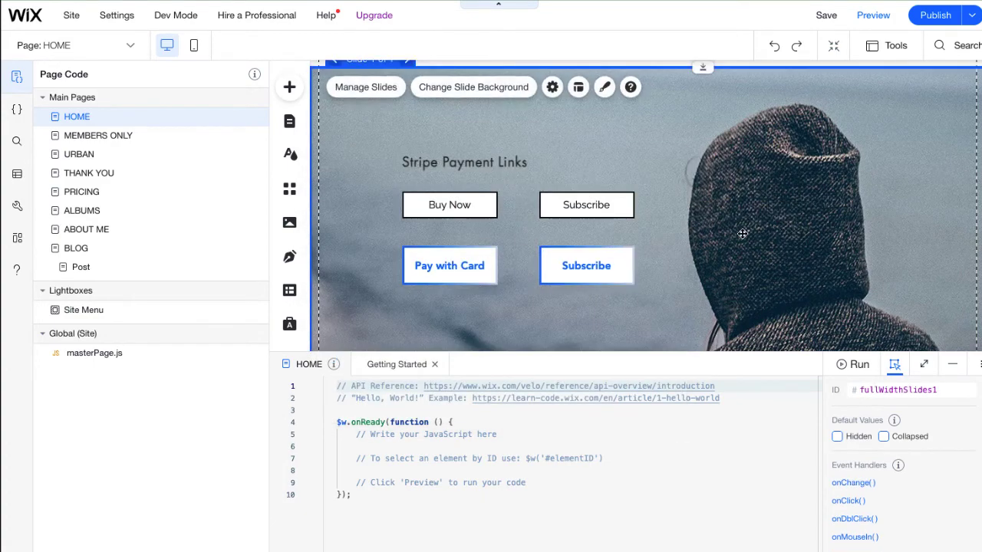
Step: Add an Avenir Light paragraph below Pay with Card ending with the words 'Subscribe Now.'
click(292, 90)
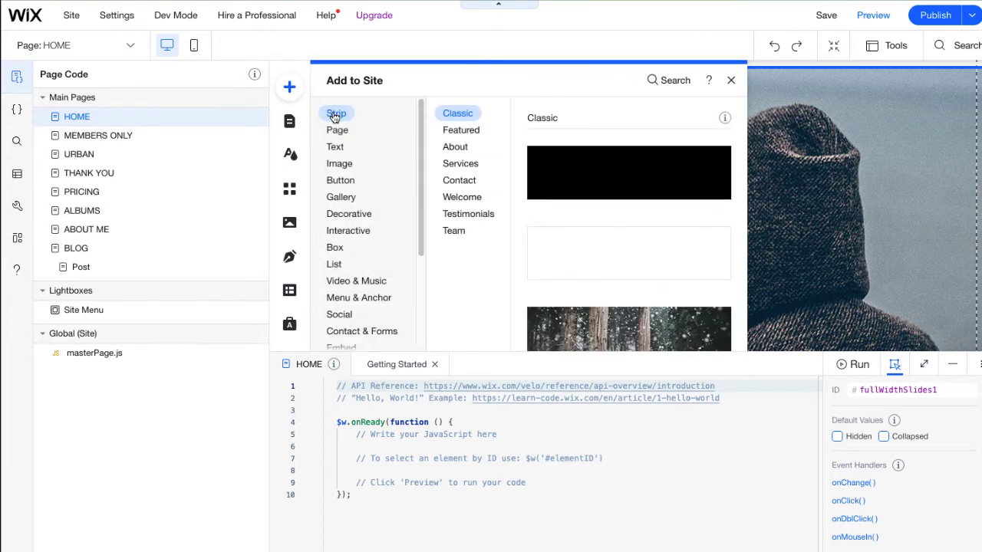
click(334, 150)
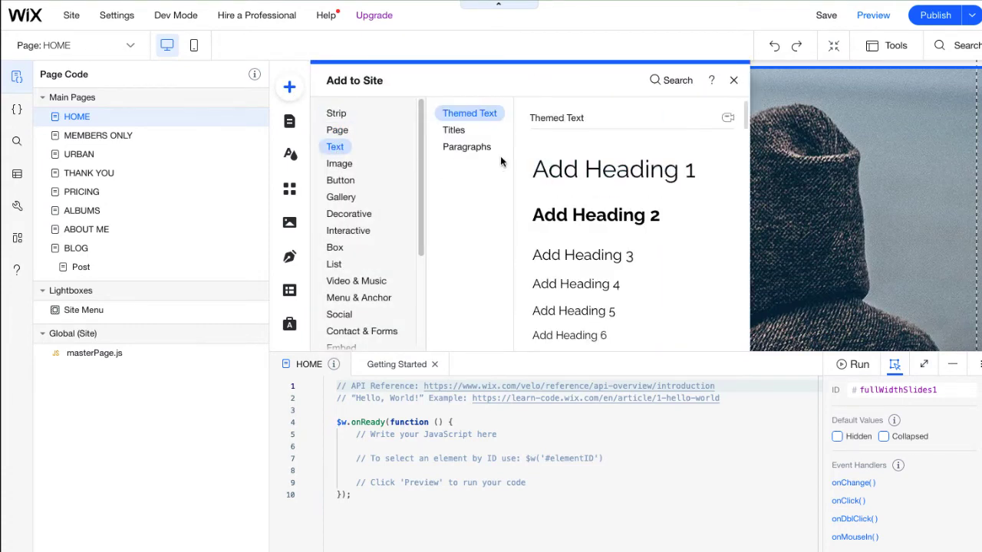
click(477, 149)
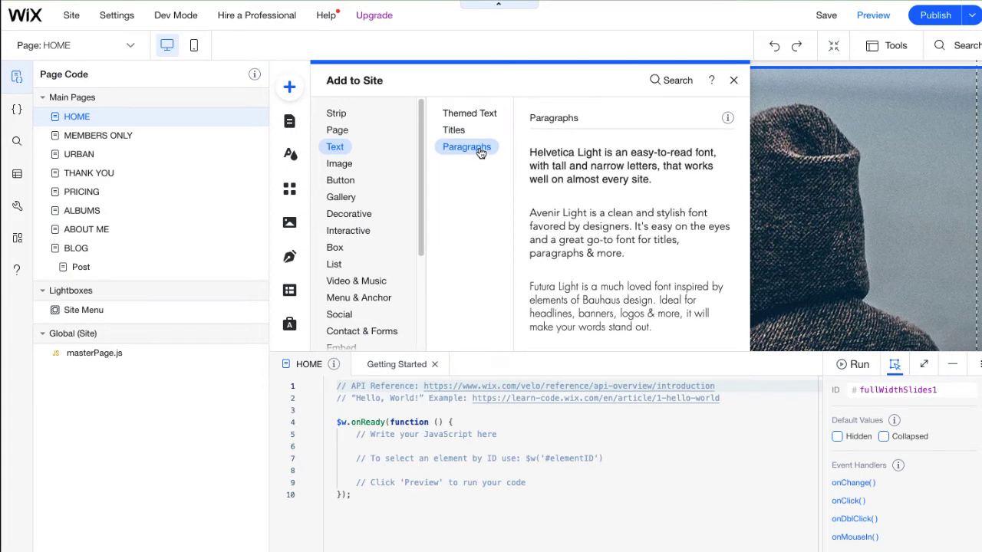
drag(552, 224, 443, 320)
scroll(521, 304, down, 2)
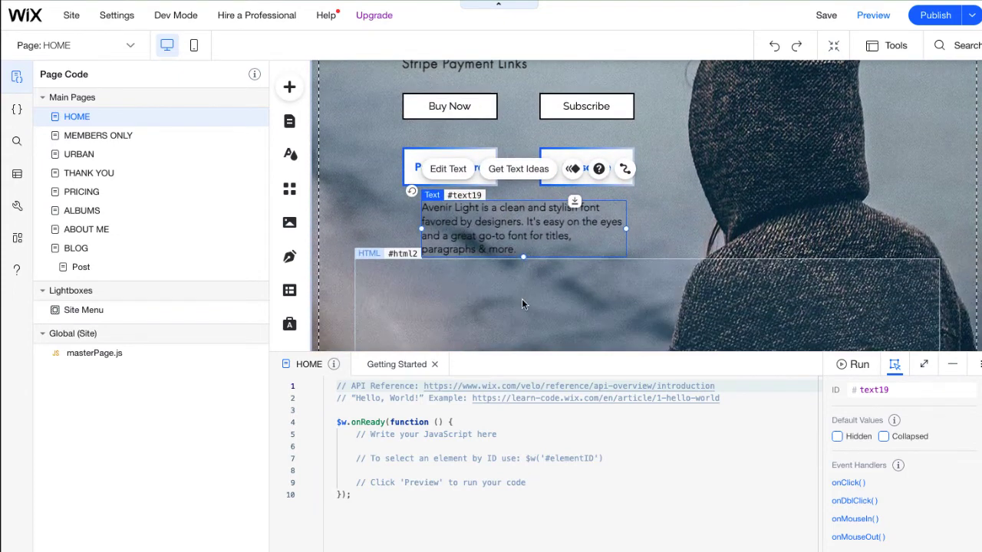
double_click(531, 230)
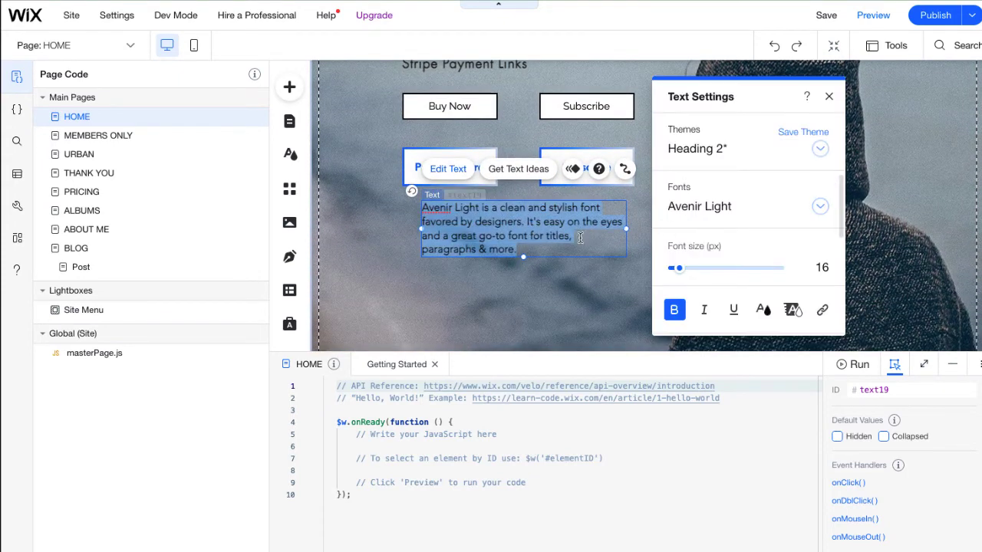
click(545, 246)
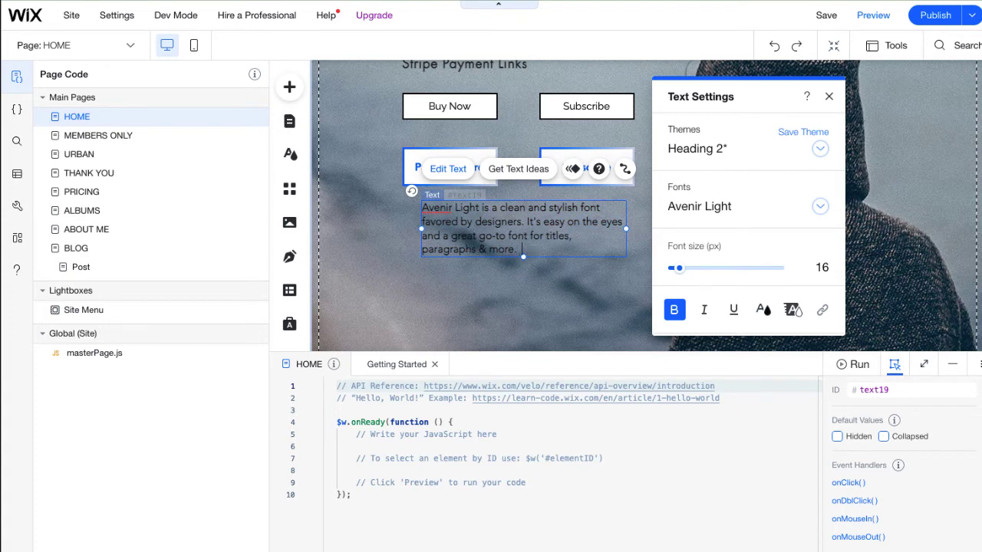
text(Subscribe Now.)
Step: Link 'Subscribe Now.' to the pasted Stripe payment link web address and publish the site
drag(596, 250, 525, 250)
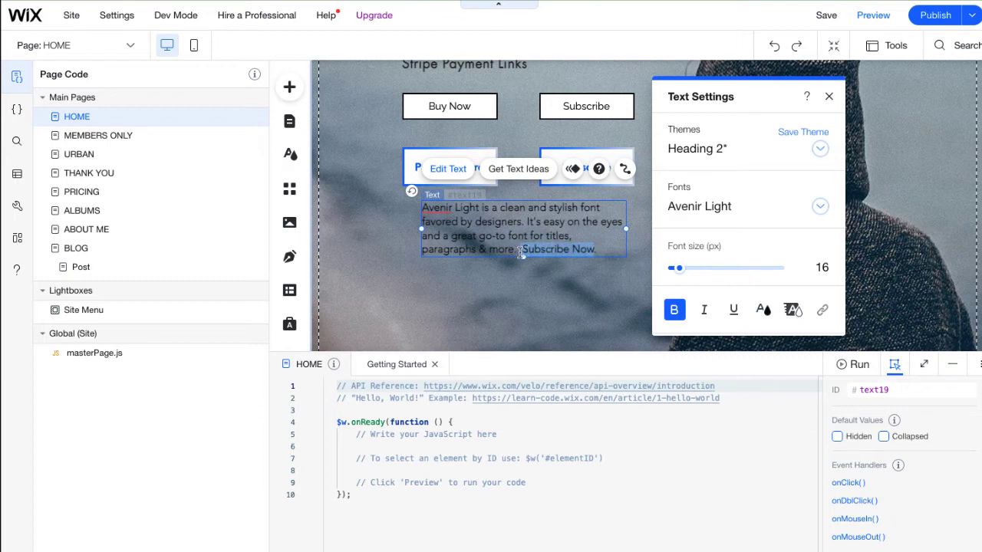
click(823, 311)
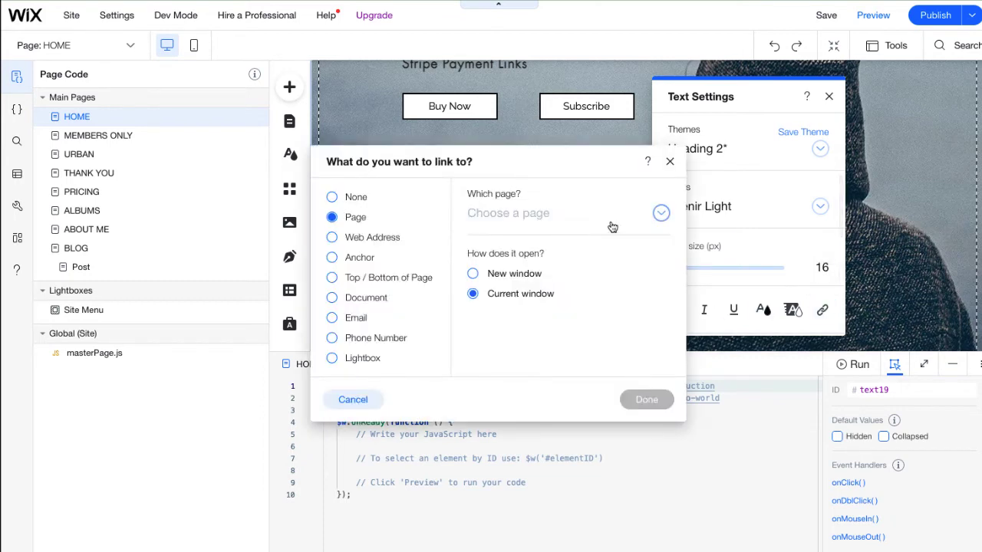
click(332, 237)
key(super+v)
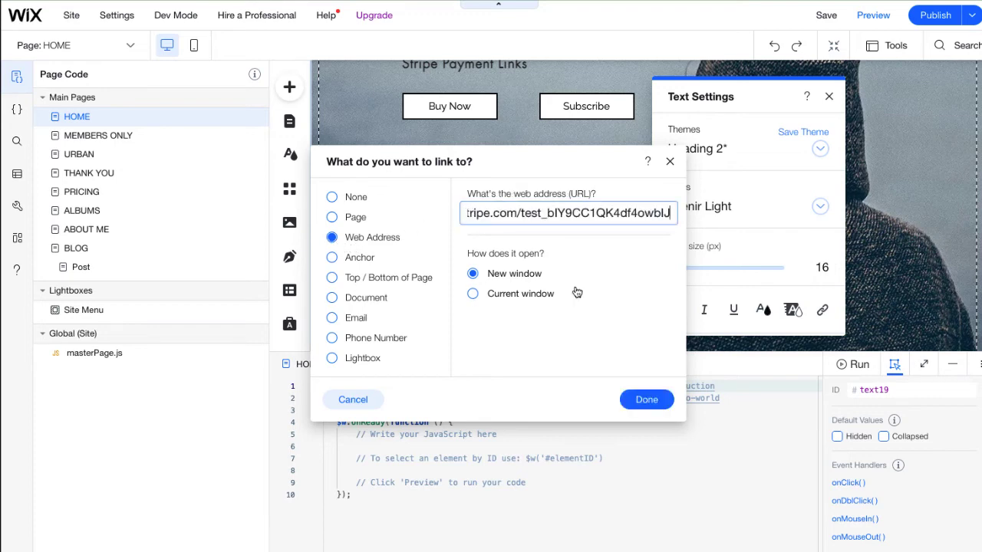
click(643, 399)
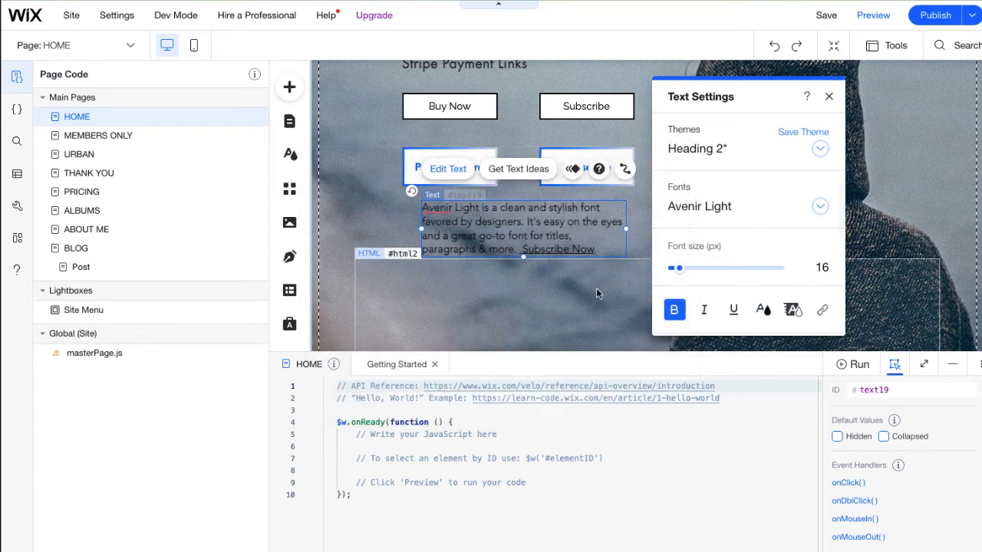
click(596, 288)
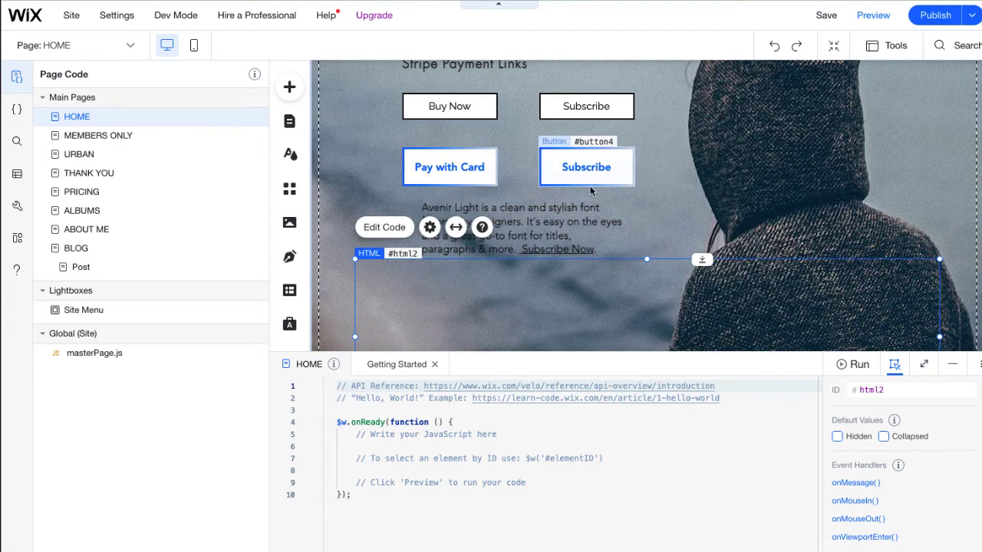
click(942, 16)
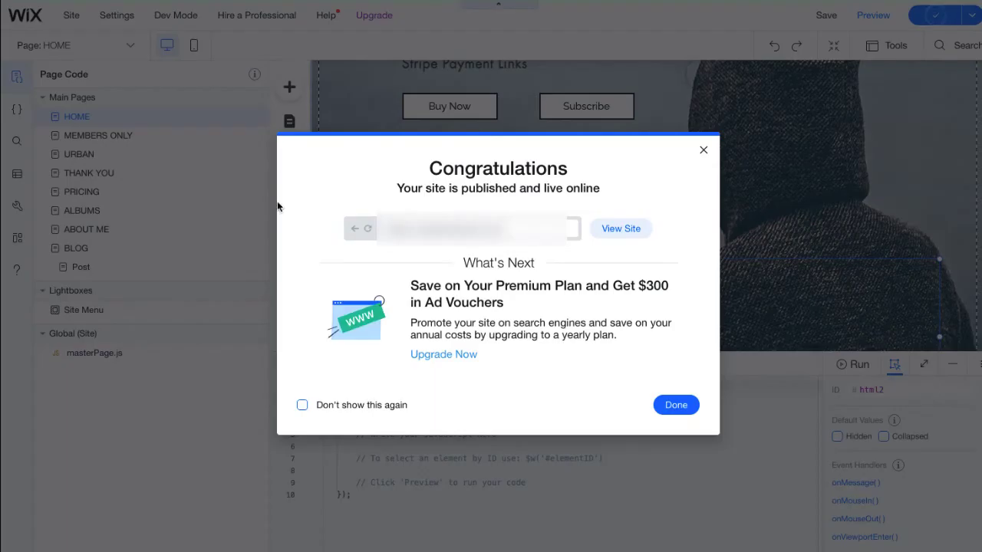
Step: View the published live site and follow its Subscribe Now link to Stripe Checkout
click(620, 229)
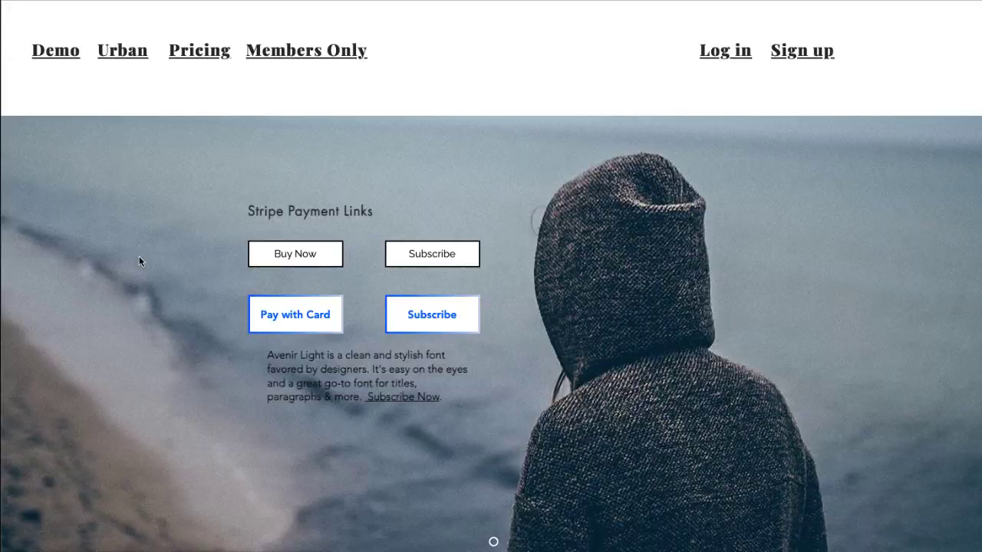
click(377, 396)
Step: Subscribe to Basic (monthly) at $29.00/month using the customer's e-mail and test card details
click(406, 318)
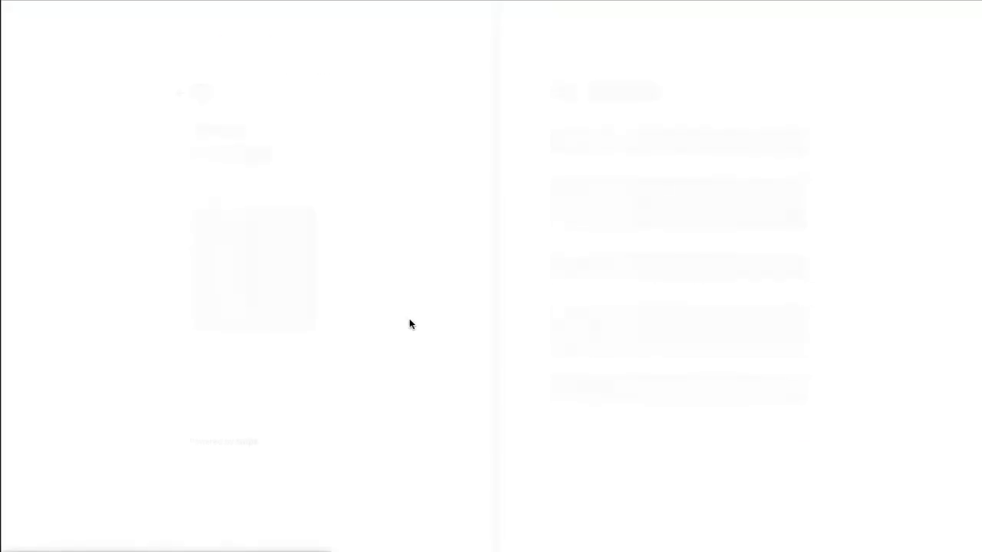
click(601, 146)
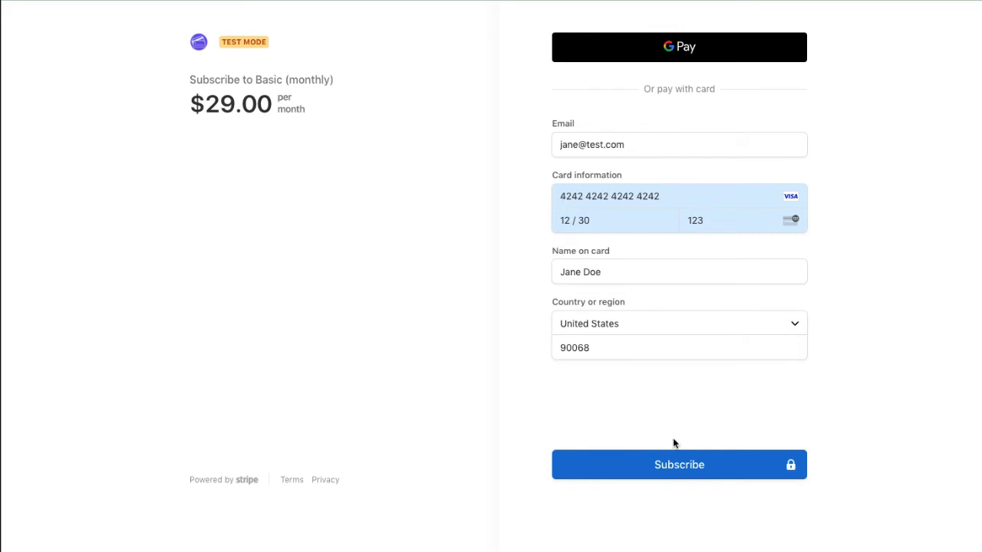
click(677, 468)
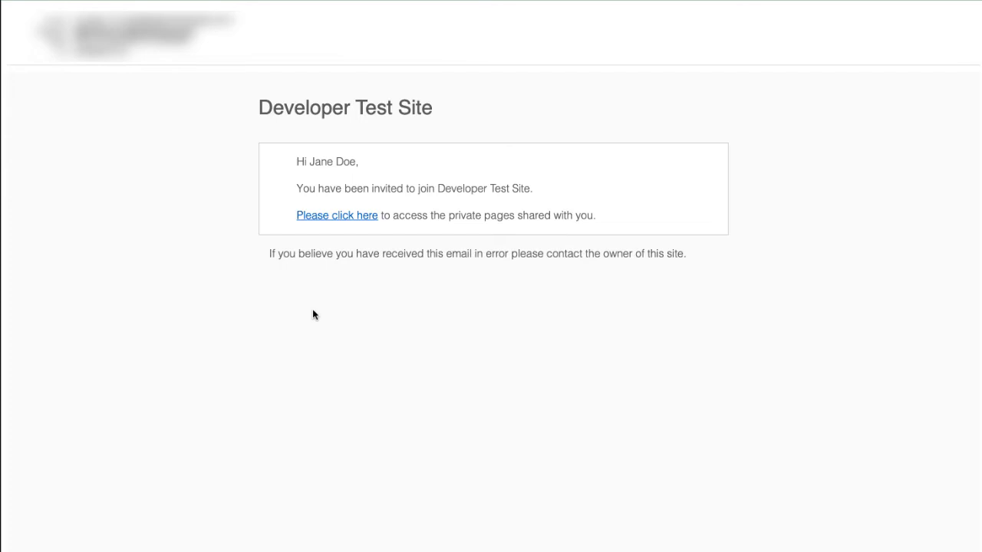
Step: Accept the Developer Test Site invitation via the 'Please click here' link in the email
click(324, 218)
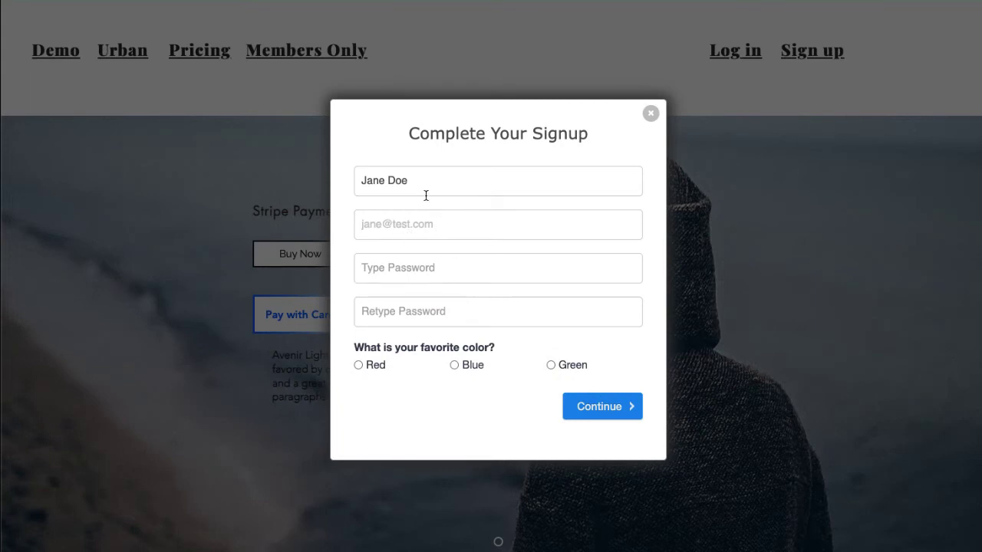
Step: Finish member signup with a password and Blue as favourite colour, then open the Profile billing portal
drag(408, 182, 358, 181)
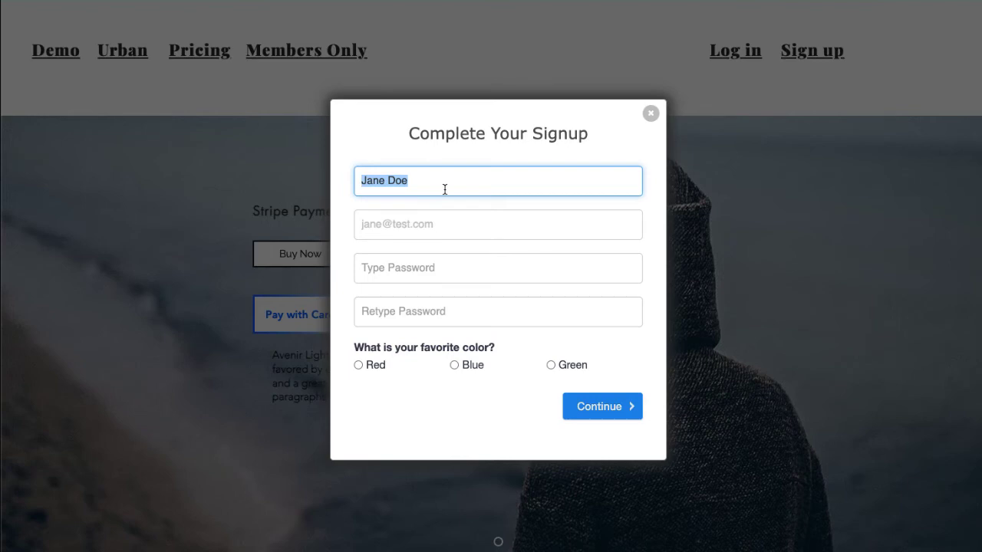
click(454, 365)
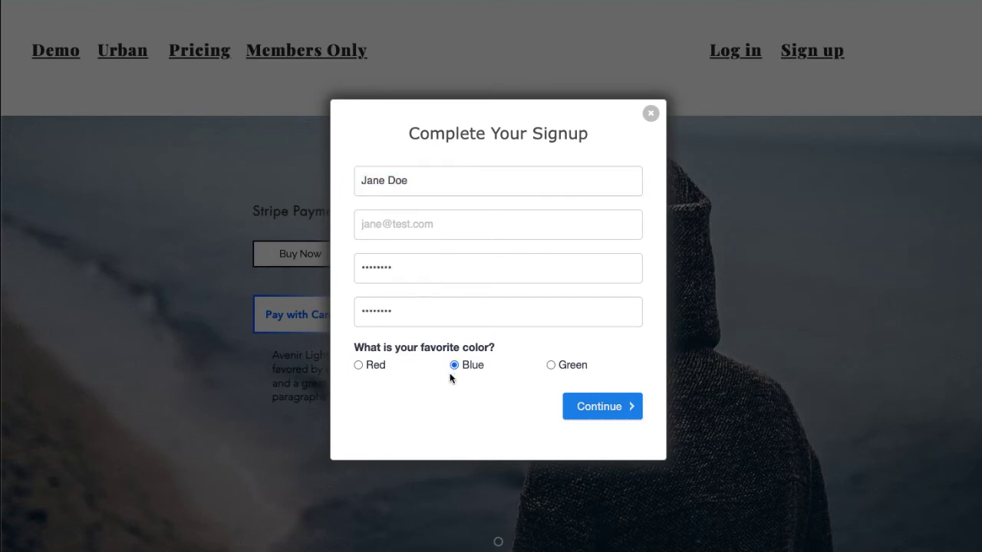
click(583, 409)
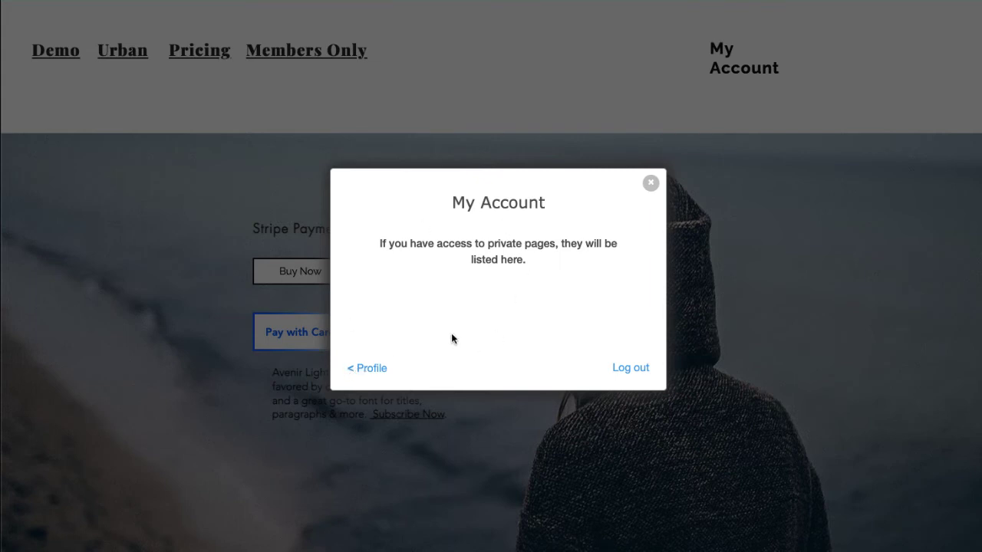
click(368, 368)
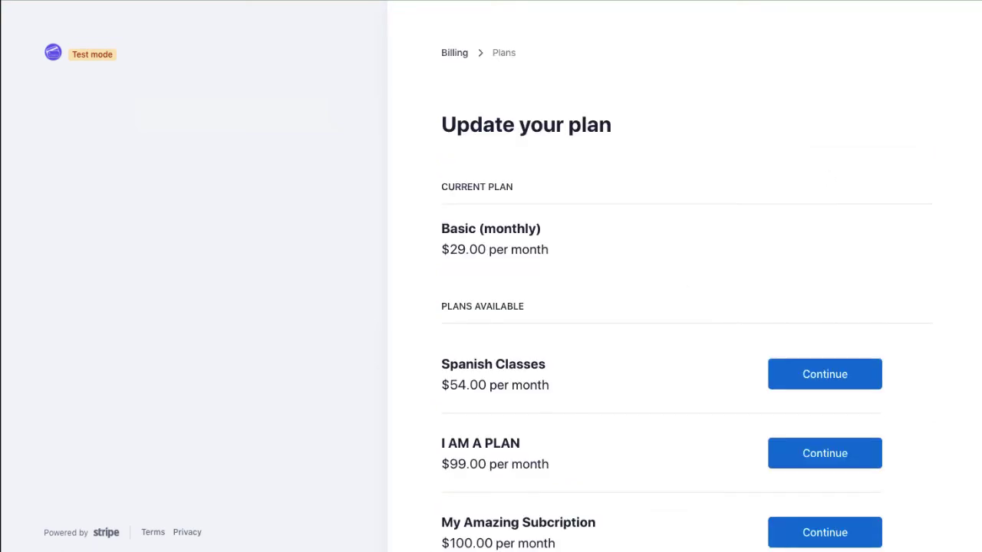
Step: Switch the plan to My Amazing Subcription at $100.00 per month and confirm the change
scroll(668, 337, down, 1)
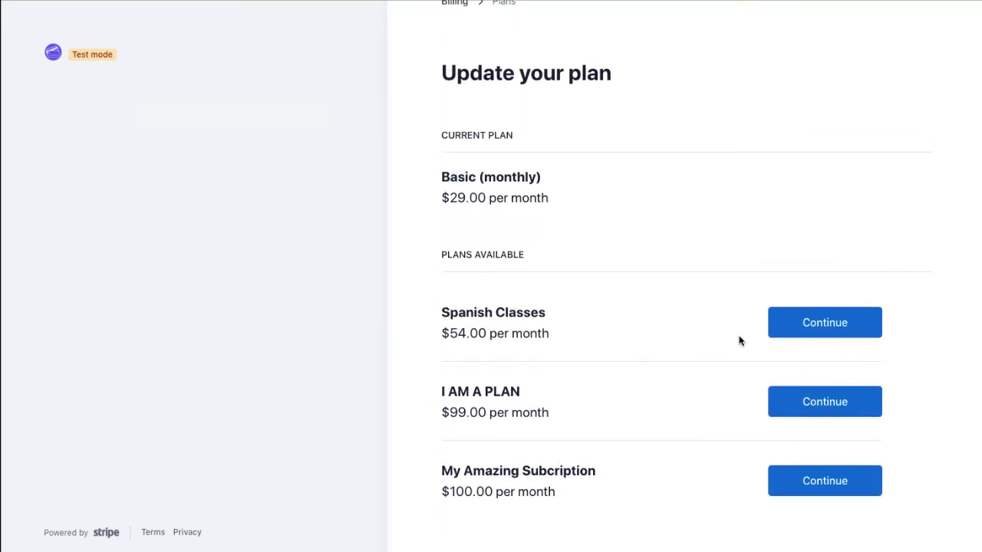
click(849, 485)
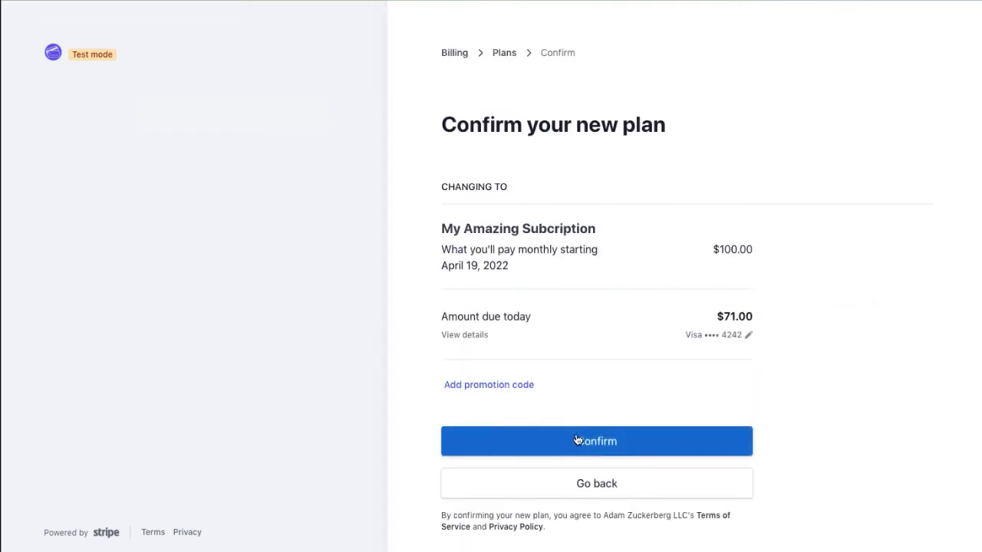
click(575, 439)
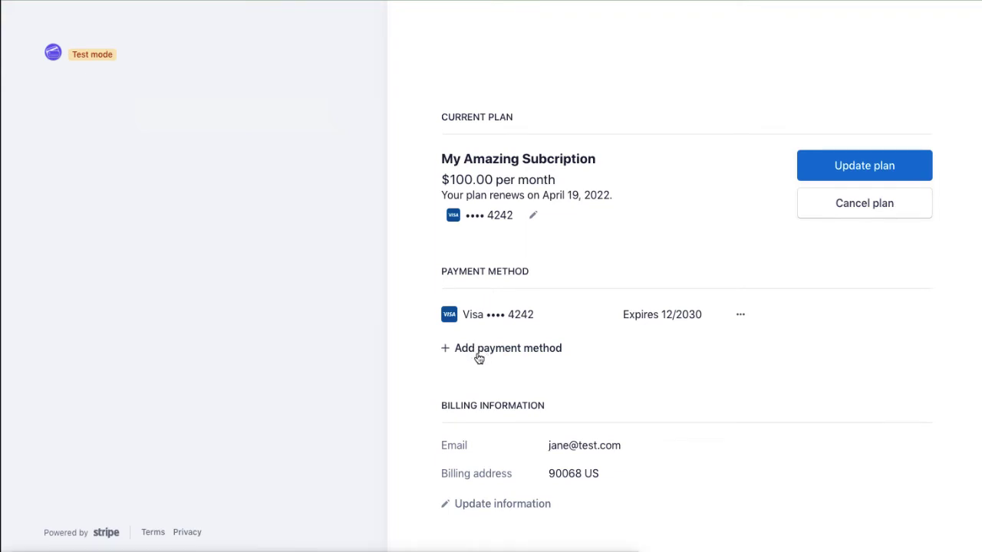
scroll(653, 344, down, 2)
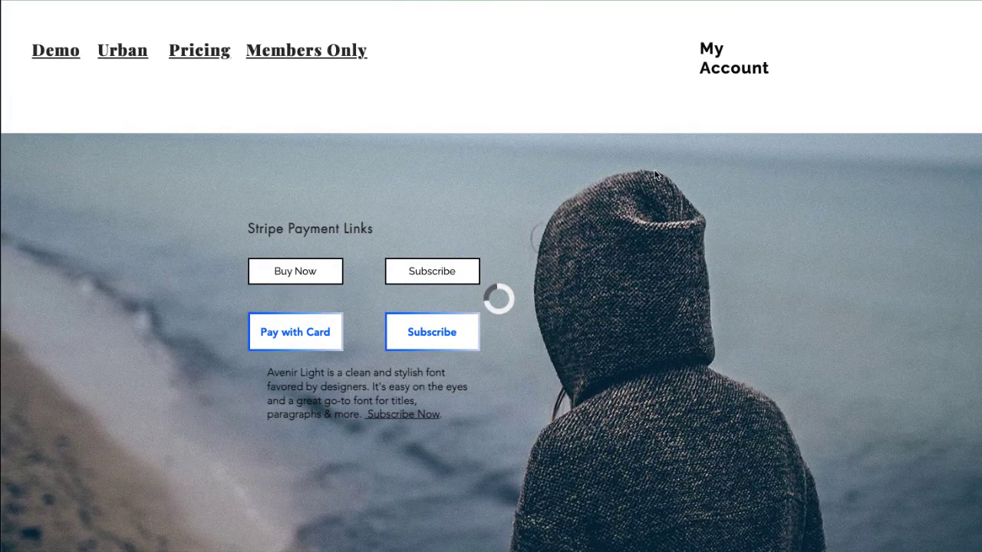
Step: Log the member out and check that Members Only now shows a login form
click(713, 59)
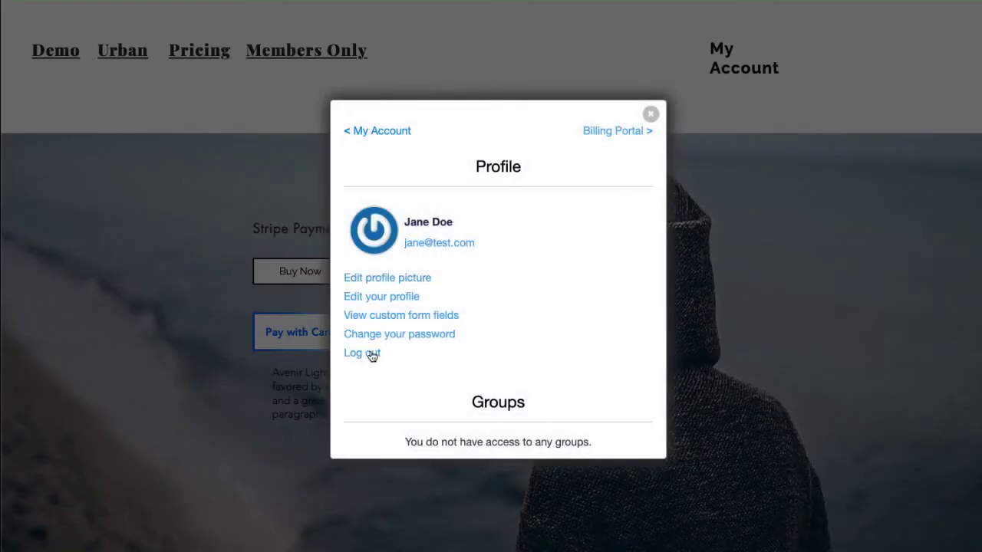
click(372, 354)
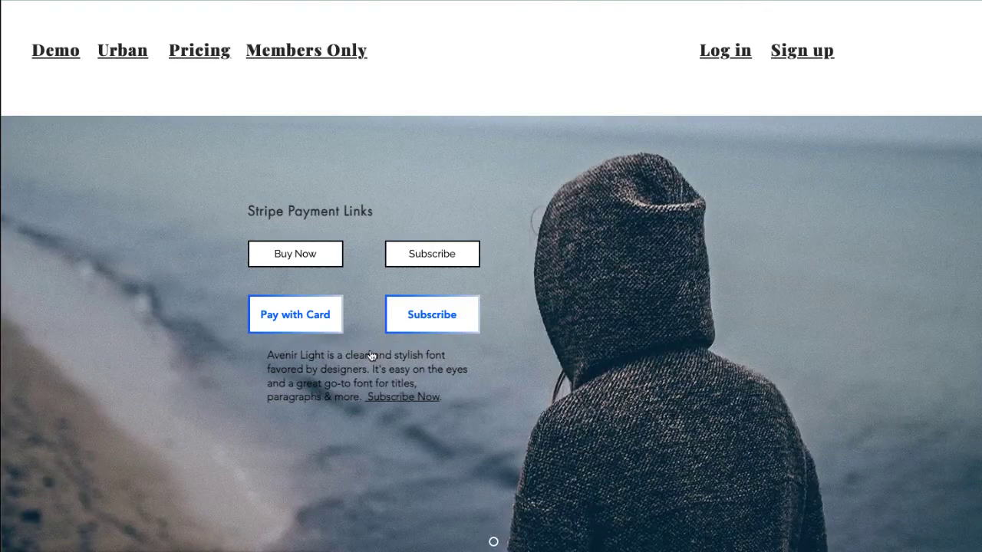
click(346, 61)
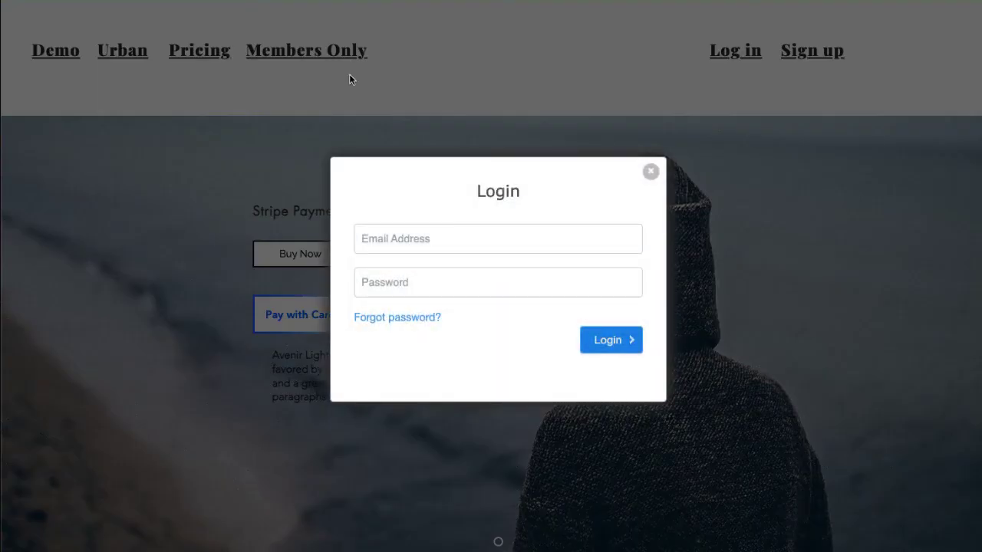
click(650, 172)
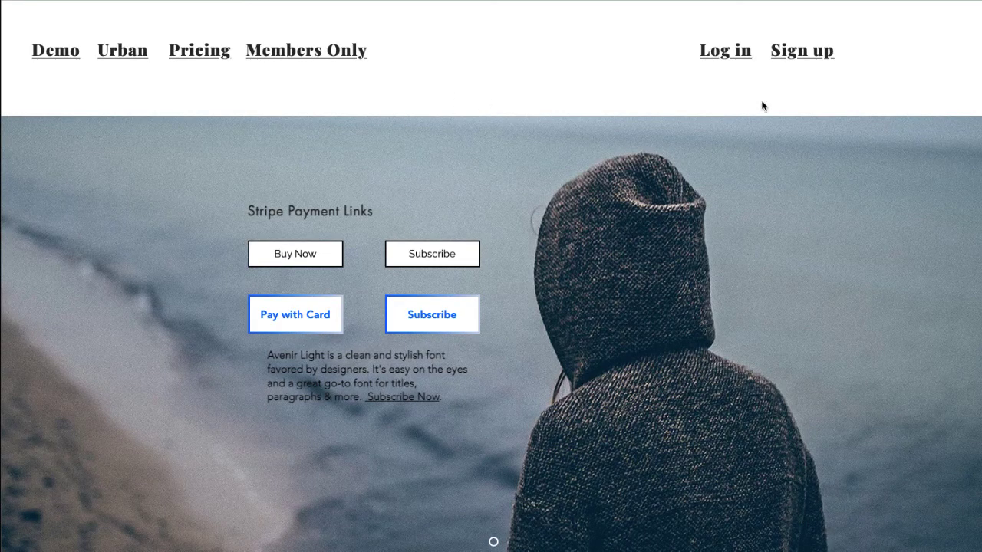
Step: Check the Log in and Sign up popups without submitting, then return to the Urban page
click(725, 54)
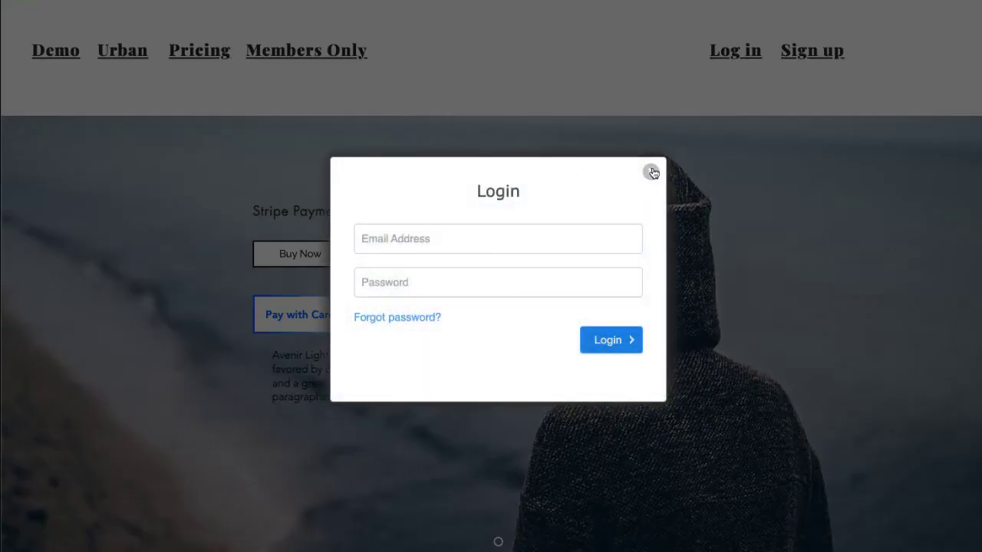
click(650, 172)
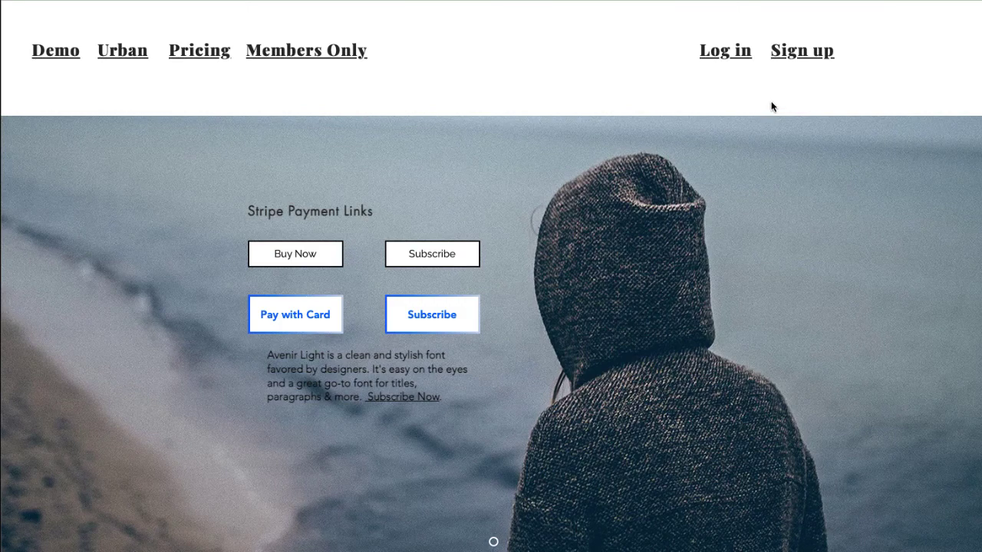
click(803, 55)
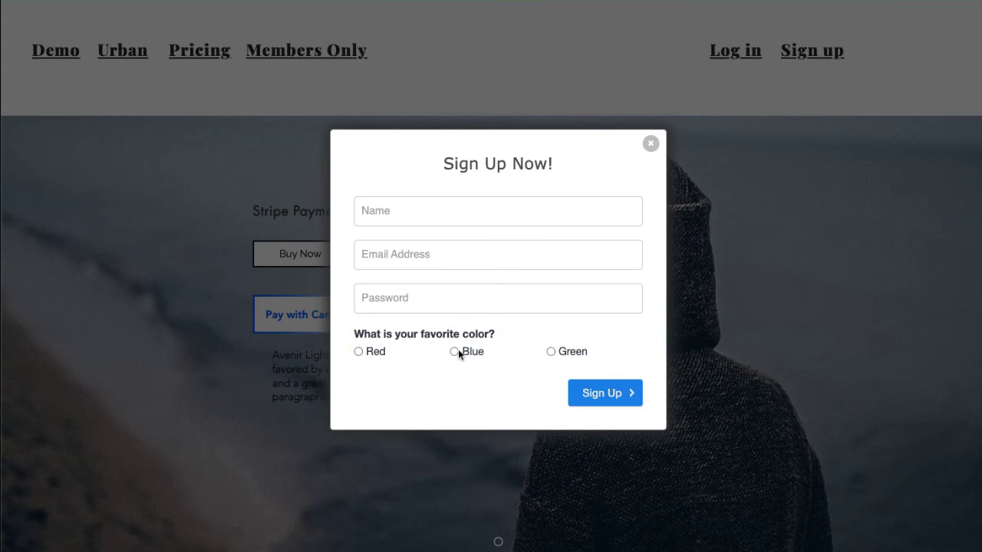
click(650, 145)
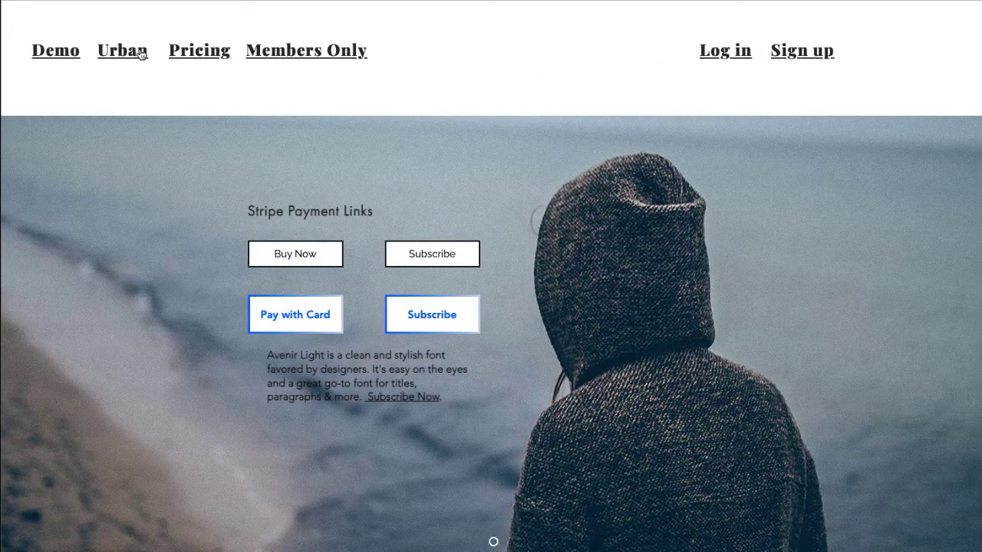
click(141, 54)
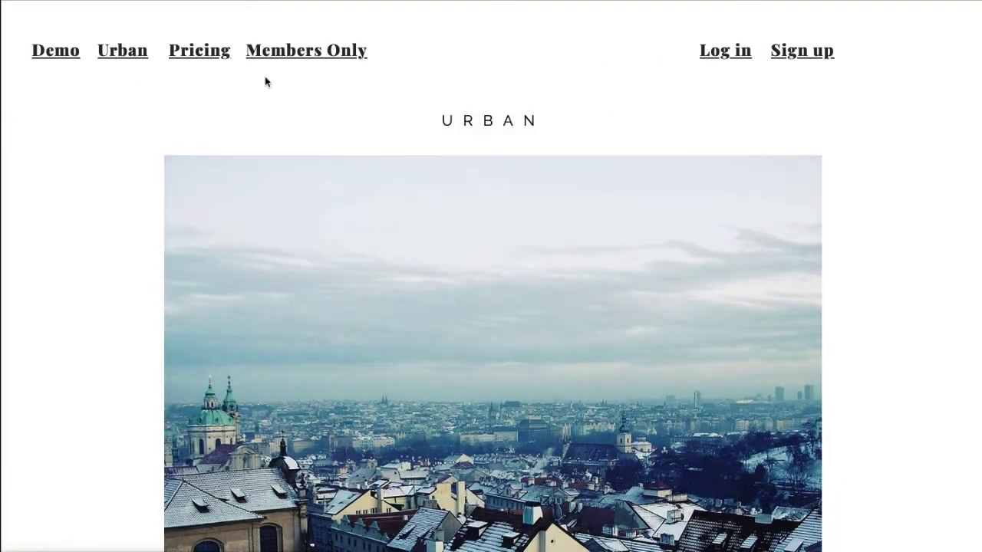
Step: Log back in with the member's e-mail and password and choose the Members Only page
scroll(512, 381, down, 3)
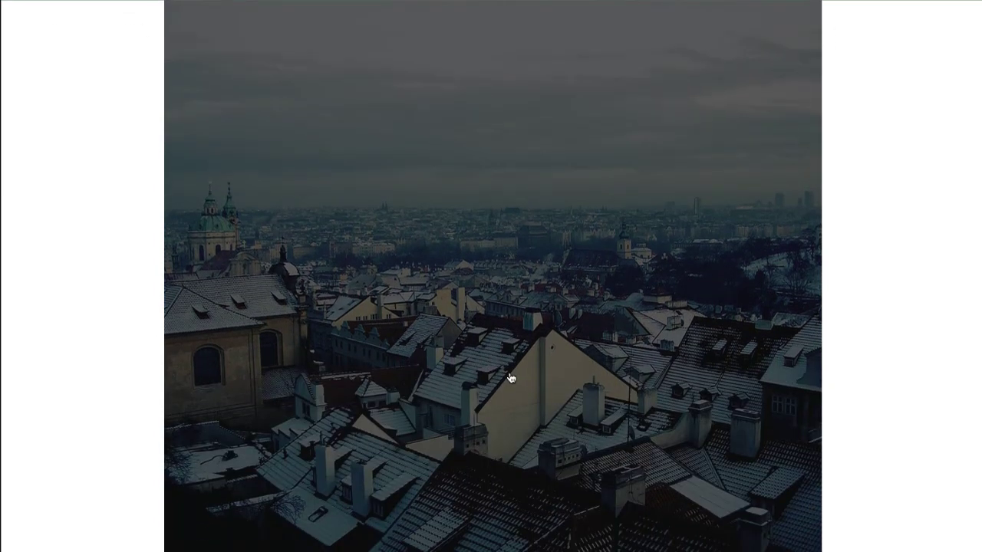
scroll(512, 381, up, 3)
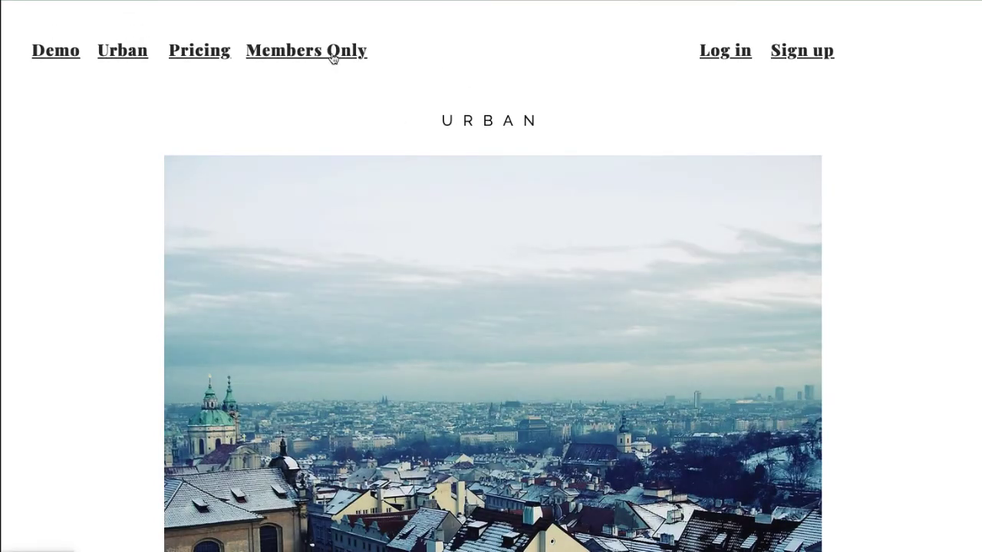
click(332, 53)
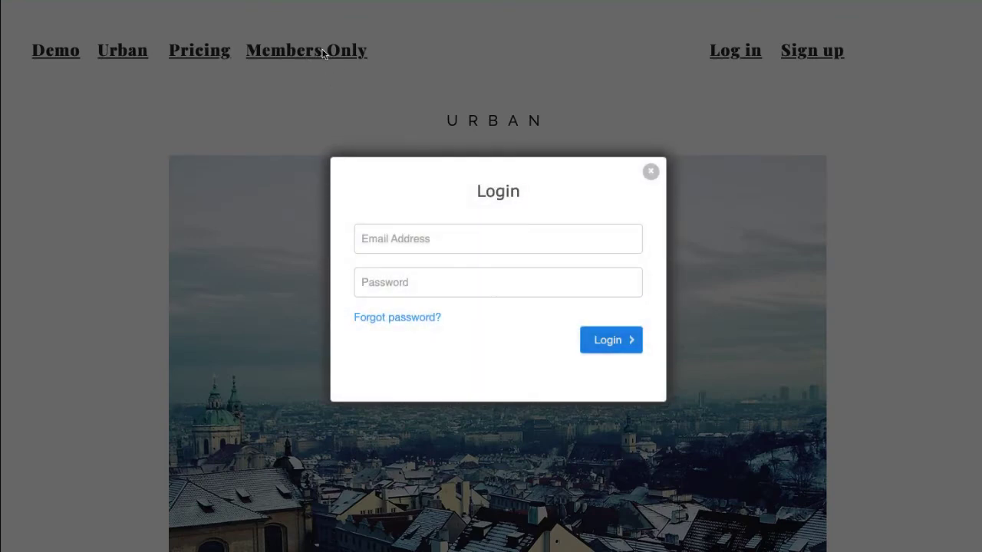
click(425, 238)
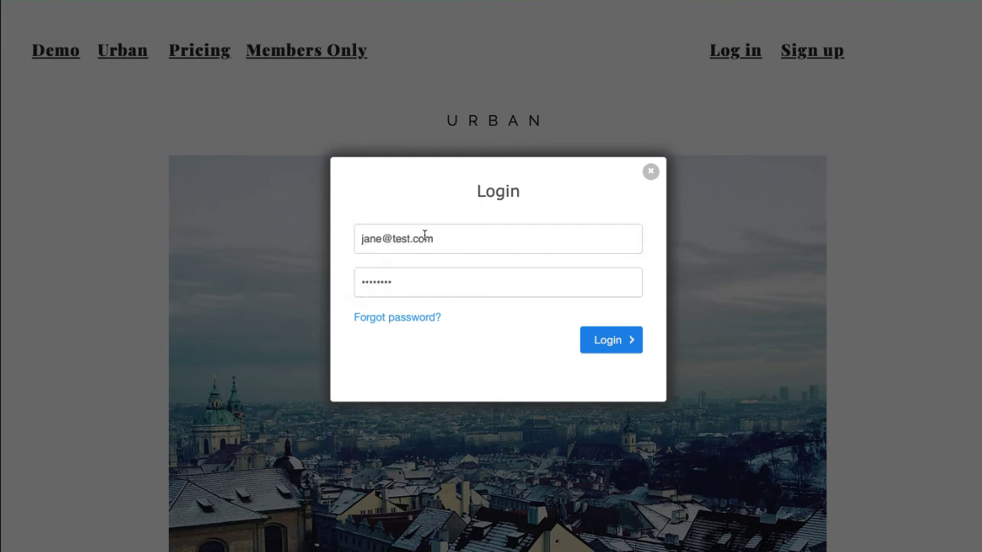
click(605, 341)
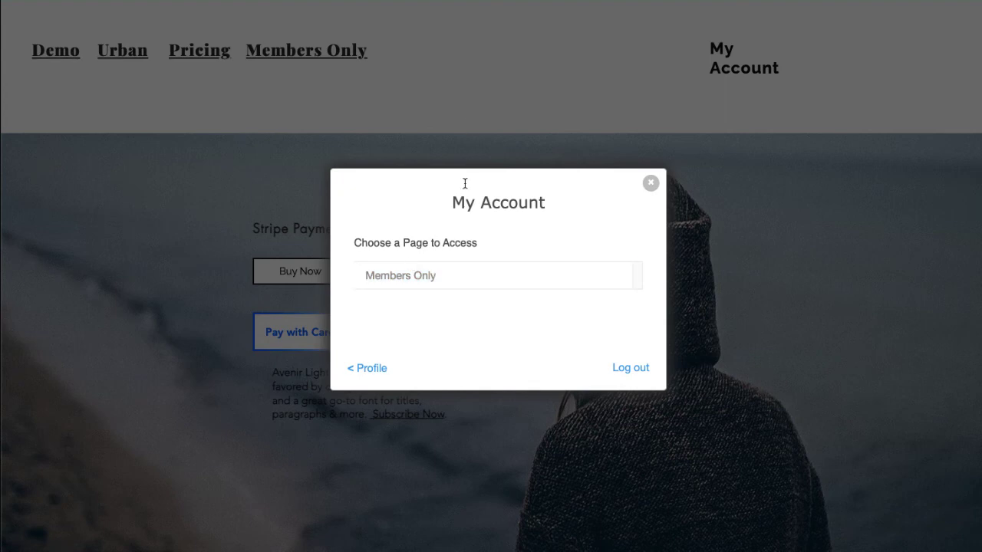
click(406, 283)
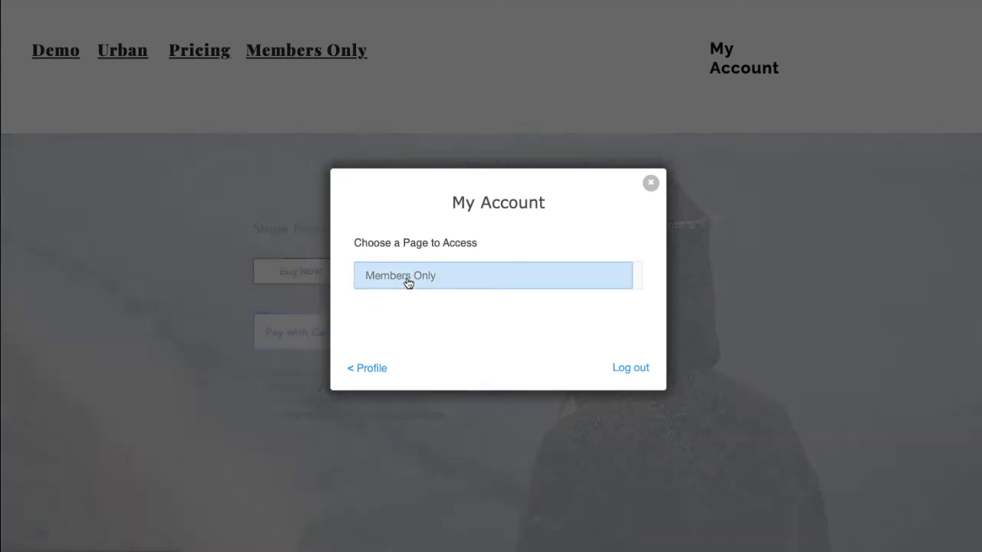
click(650, 184)
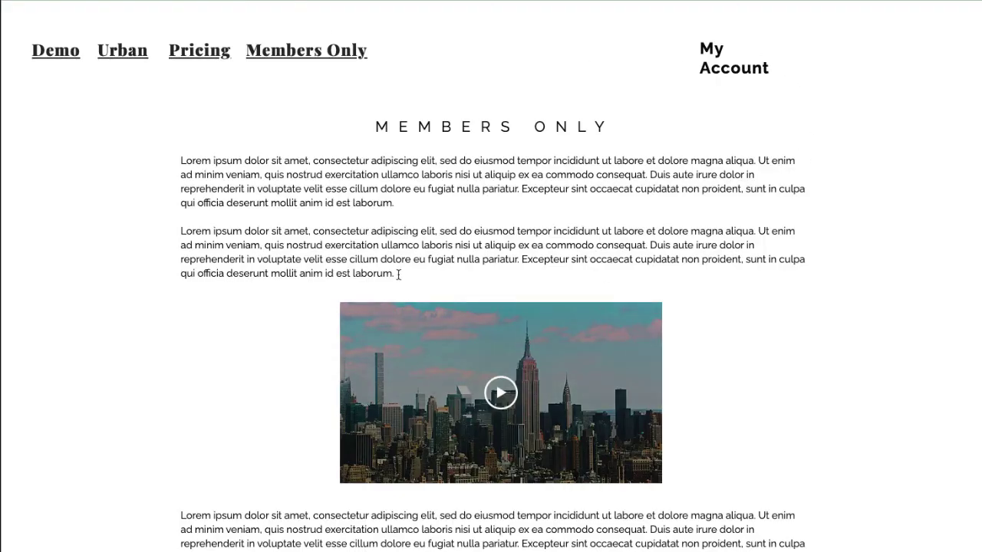
Step: Play and pause the 24-second city video on the Members Only page
click(500, 392)
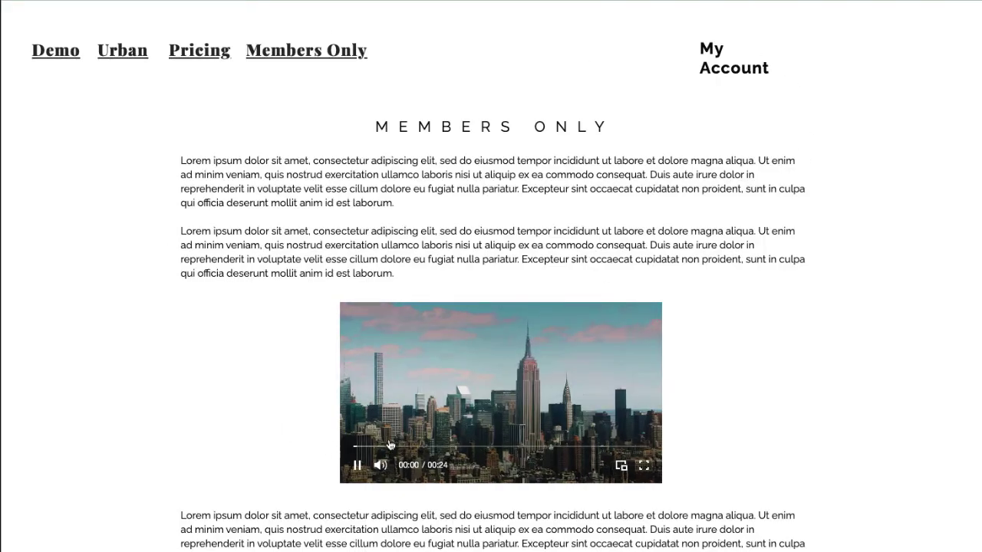
click(357, 467)
scroll(245, 337, down, 3)
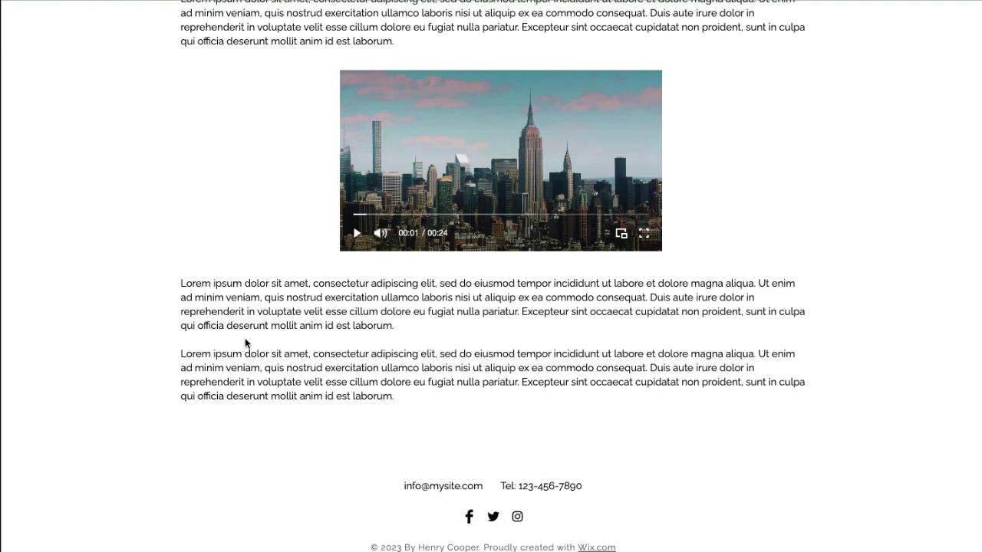
scroll(245, 328, up, 3)
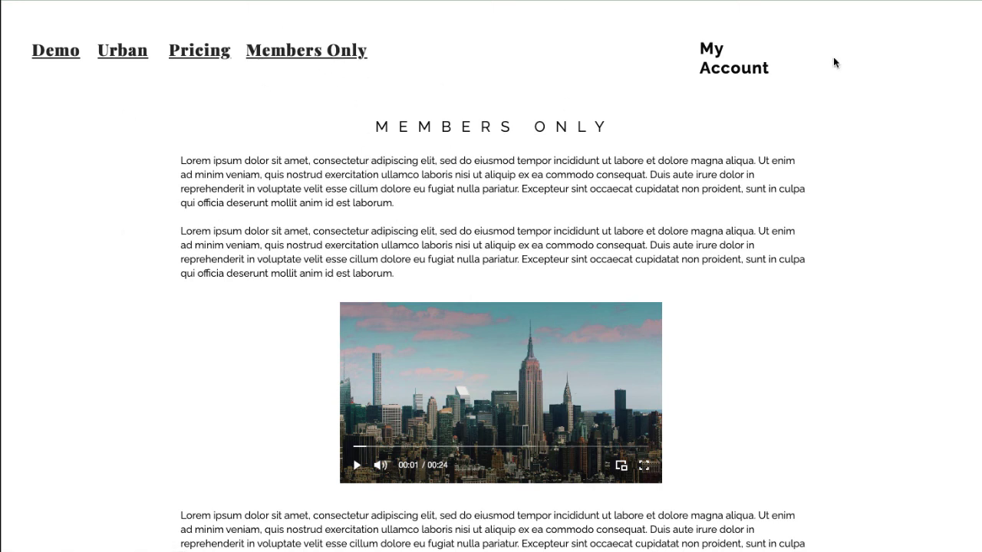
Step: Log the member out from My Account and dismiss the login popup that appears
click(720, 74)
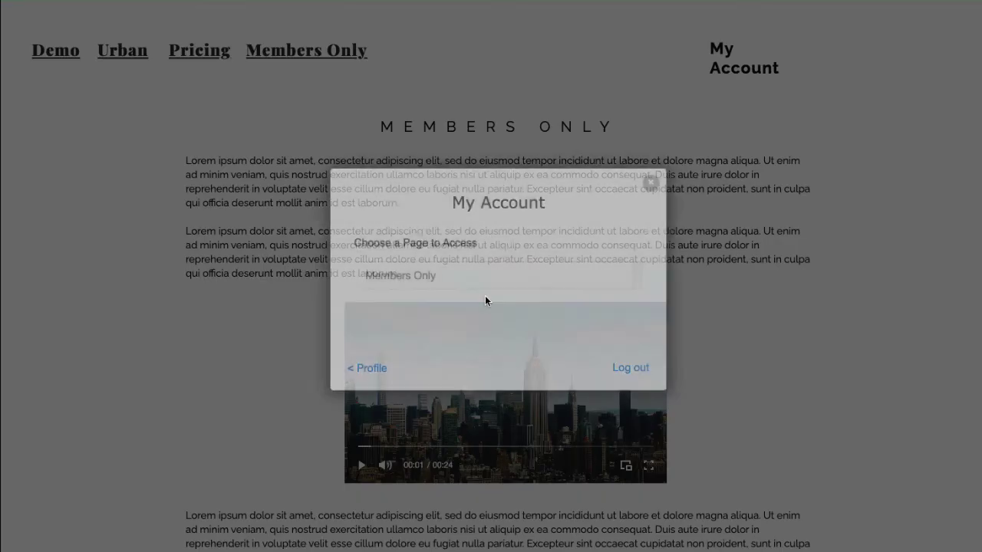
click(628, 373)
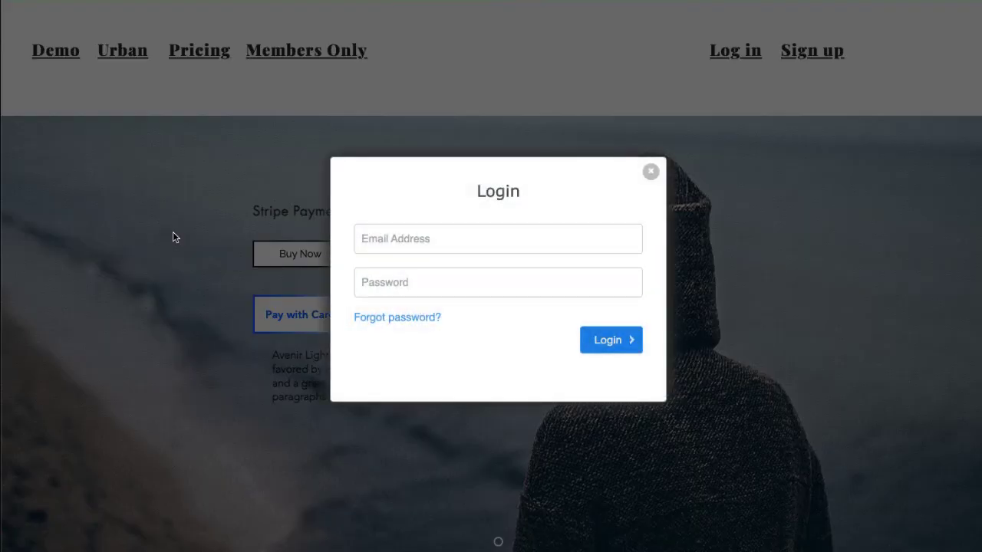
click(650, 173)
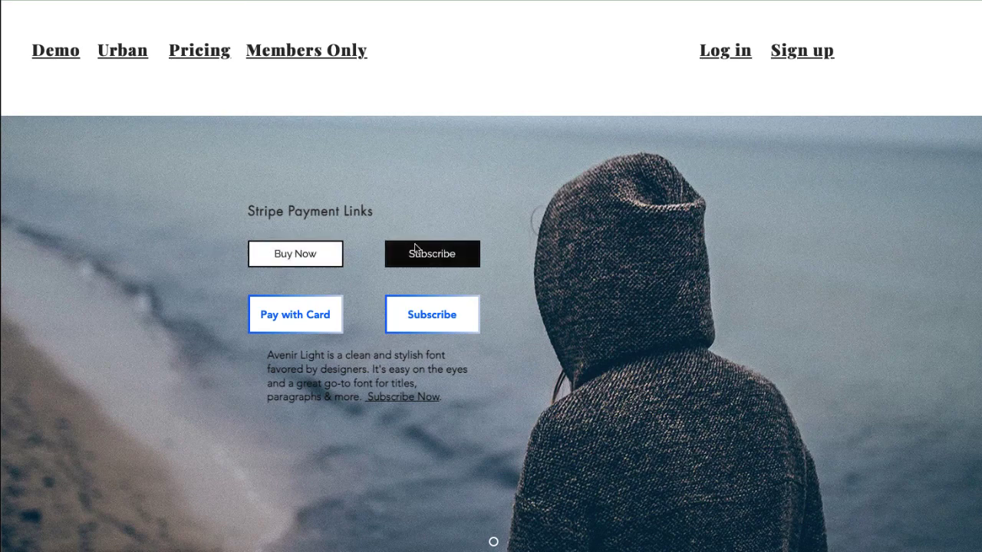
Step: While logged out, test the Subscribe Now checkout and the Members Only page, closing its login popup
click(389, 401)
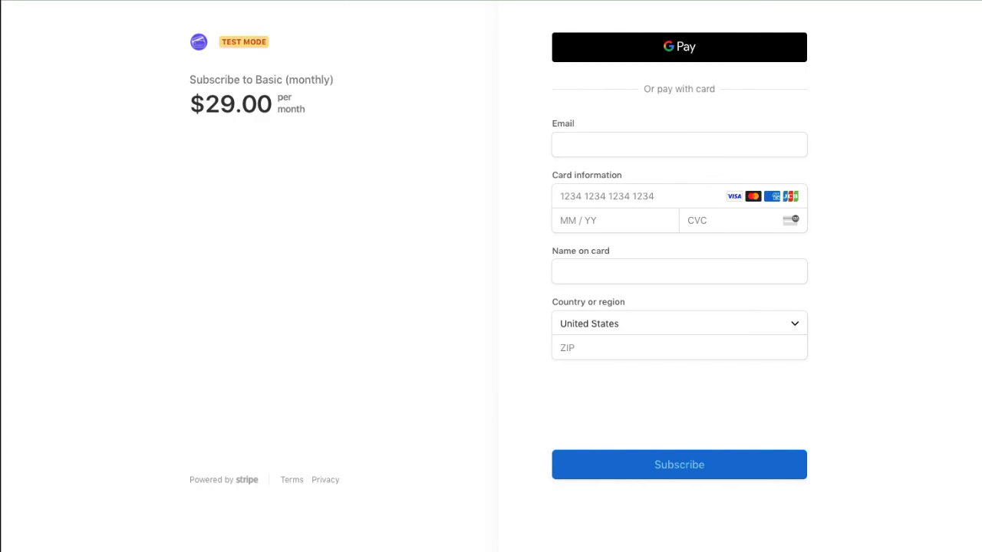
key(ctrl+w)
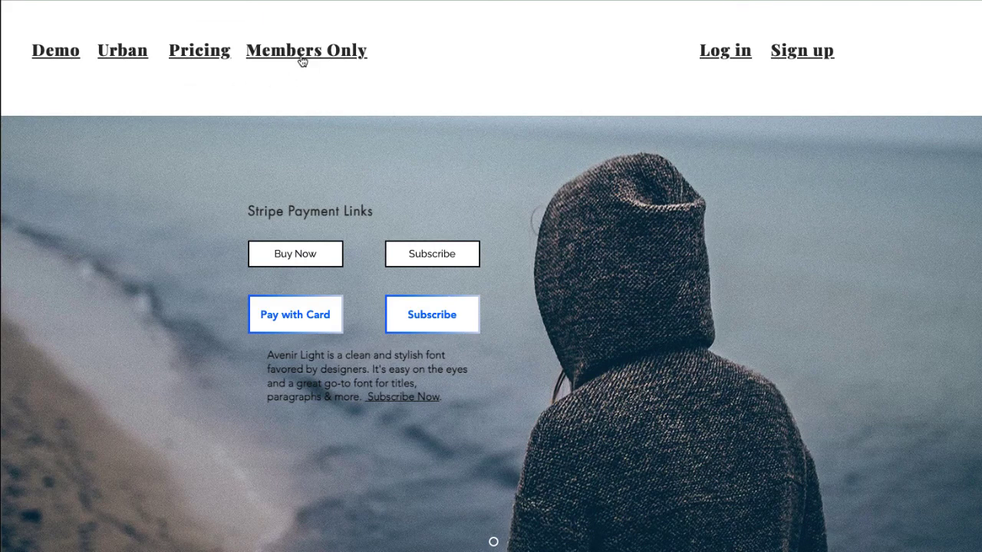
click(303, 55)
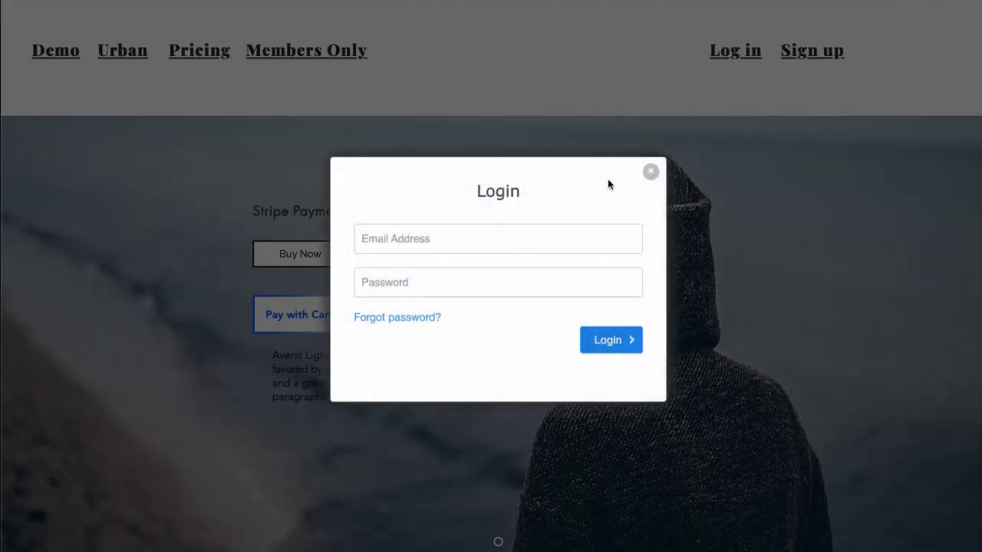
click(650, 173)
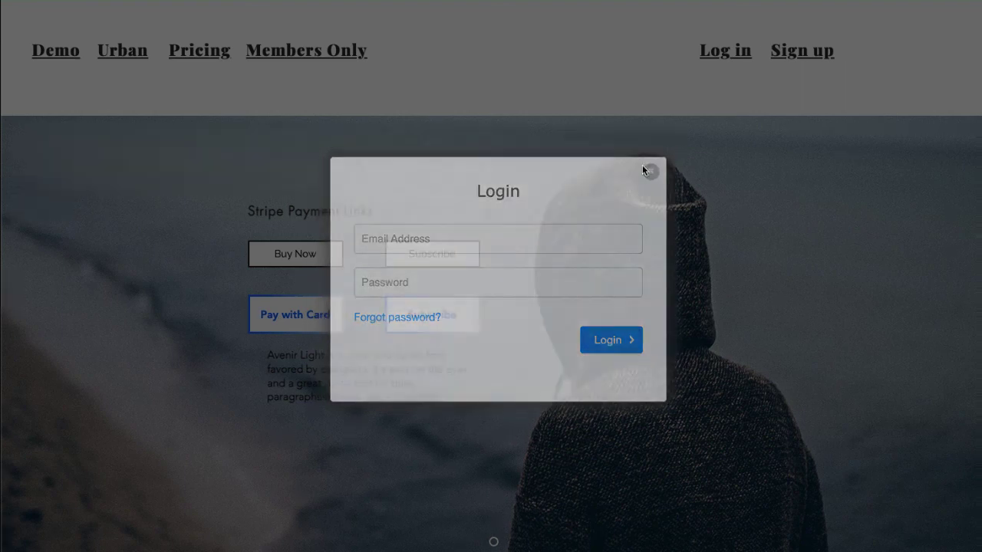